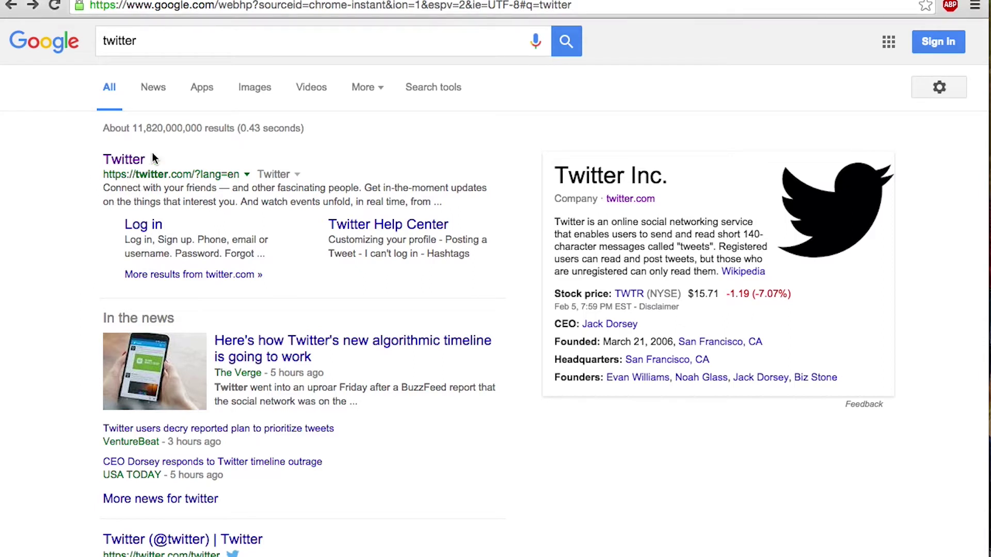
Open Twitter and sign up with a name, email and password, skipping the phone number
{"action": "left_click", "coordinate": [132, 172]}
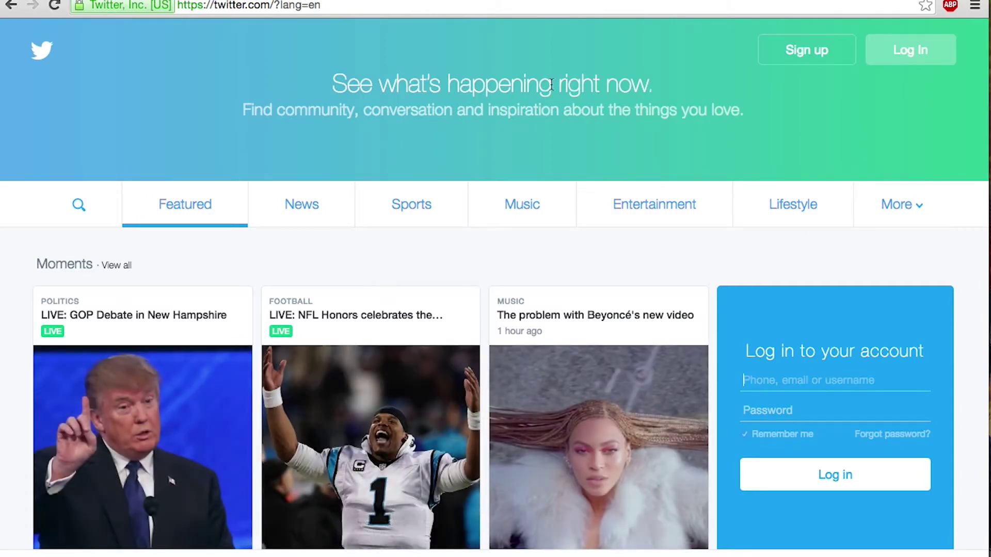
{"action": "left_click", "coordinate": [795, 51]}
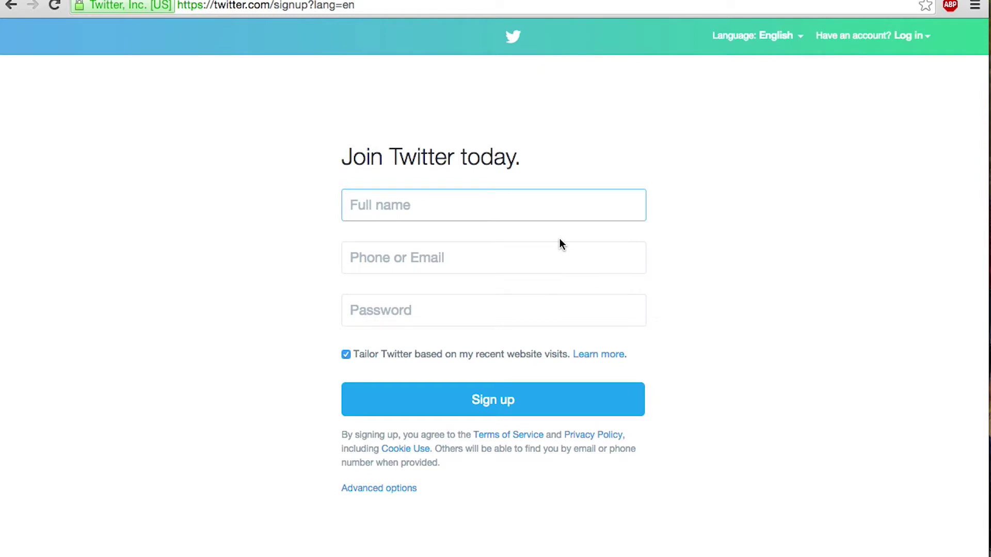
{"action": "left_click", "coordinate": [454, 397]}
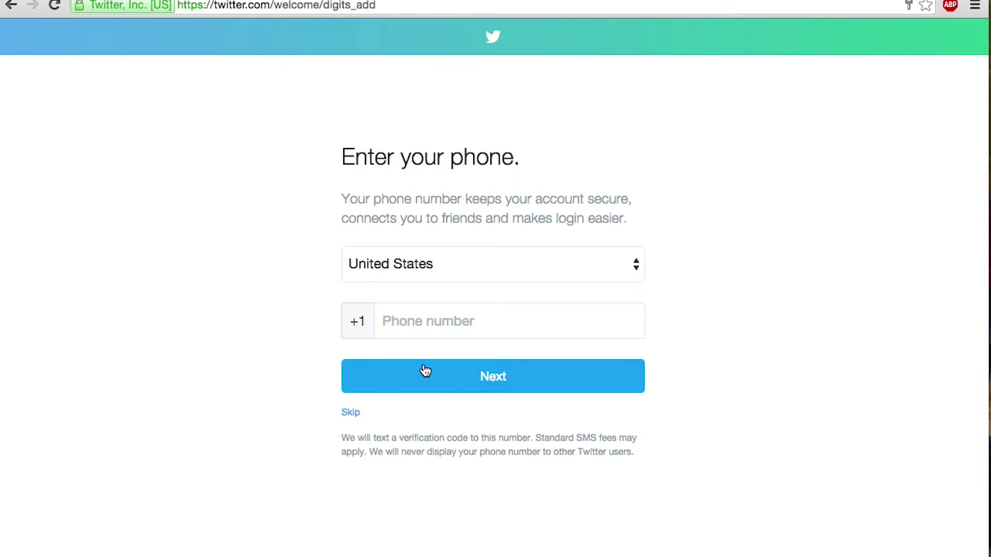
{"action": "left_click", "coordinate": [351, 413]}
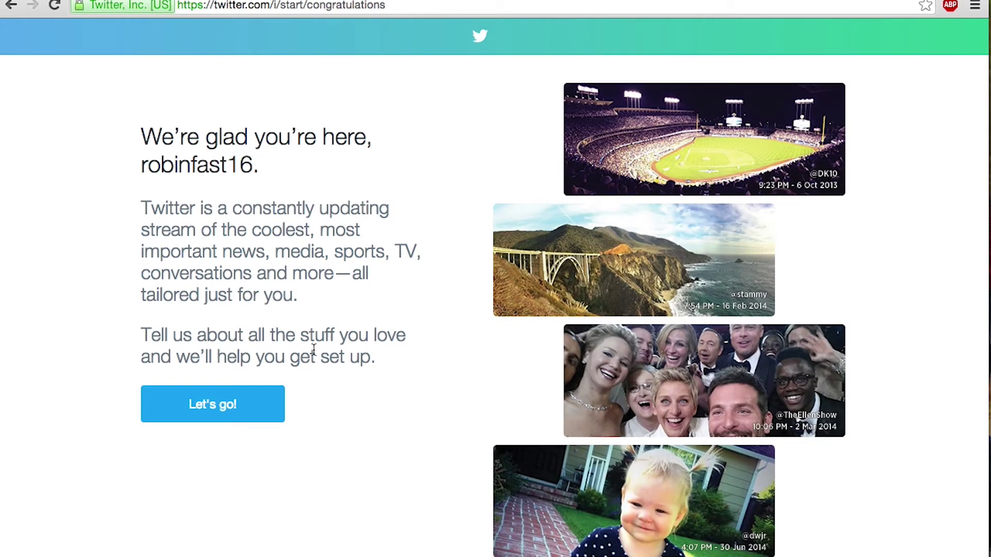
Start setup and choose the Popular accounts interest
{"action": "left_click", "coordinate": [222, 404]}
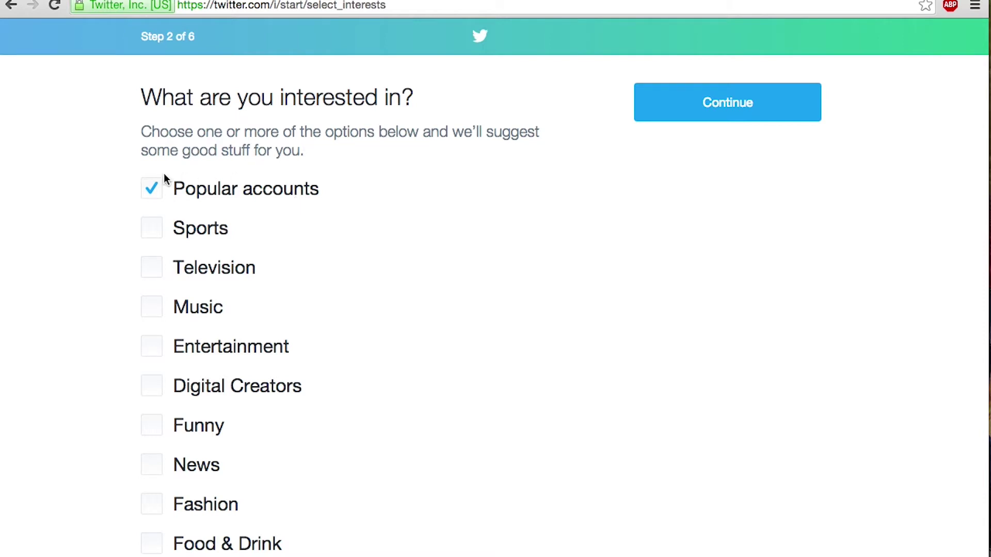
{"action": "left_click", "coordinate": [151, 190]}
{"action": "left_click", "coordinate": [736, 109]}
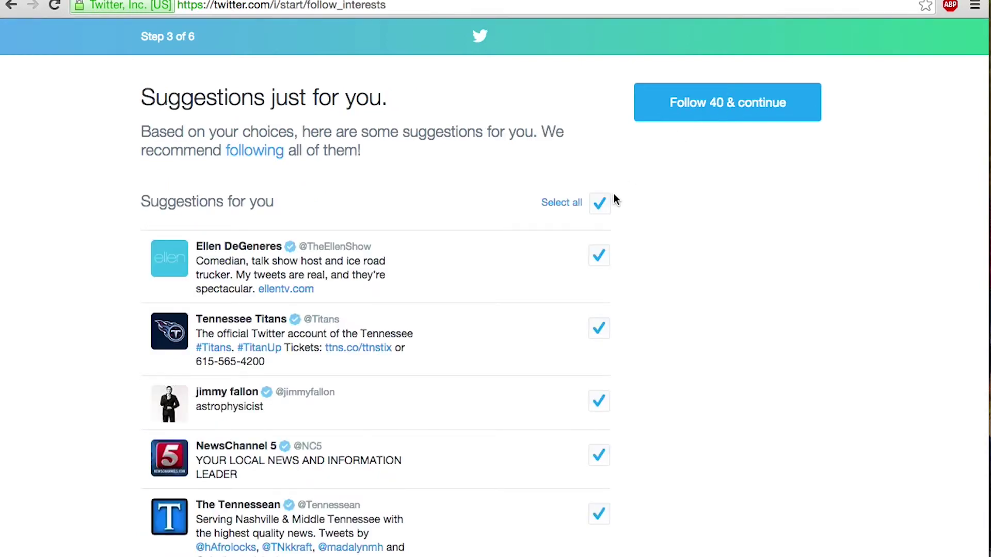
Deselect all 40 suggested accounts and continue without following any
{"action": "scroll", "coordinate": [345, 273], "scroll_direction": "down", "scroll_amount": 5}
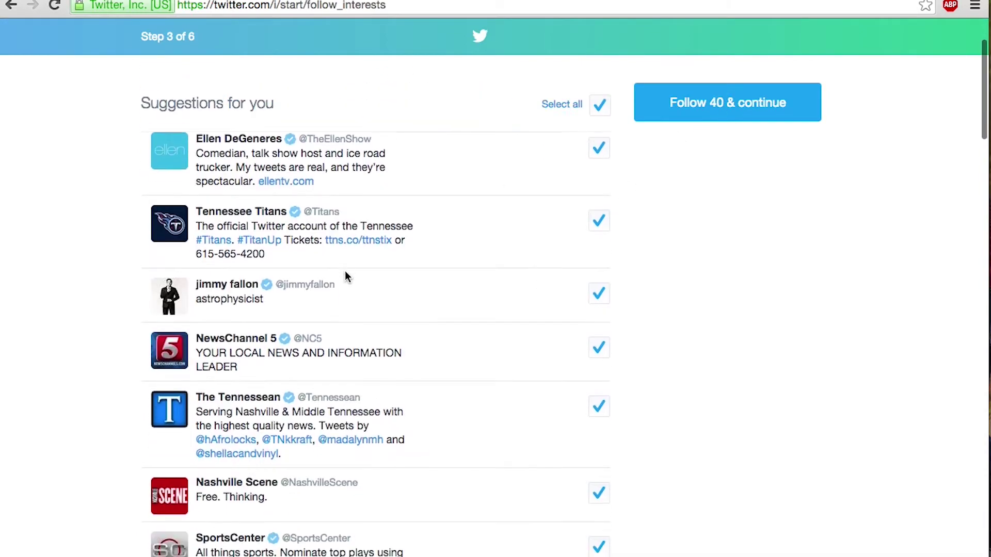
{"action": "scroll", "coordinate": [347, 278], "scroll_direction": "down", "scroll_amount": 4}
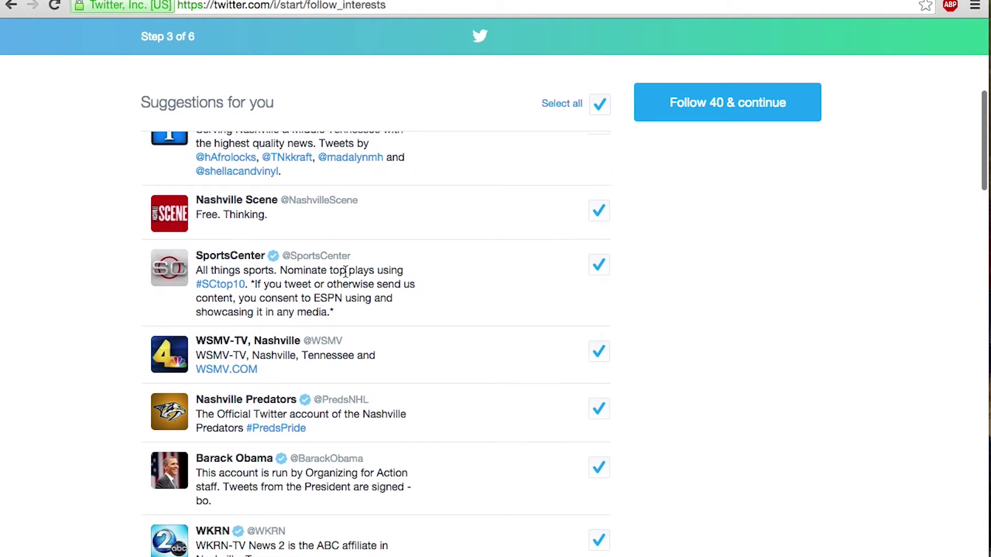
{"action": "scroll", "coordinate": [345, 271], "scroll_direction": "down", "scroll_amount": 5}
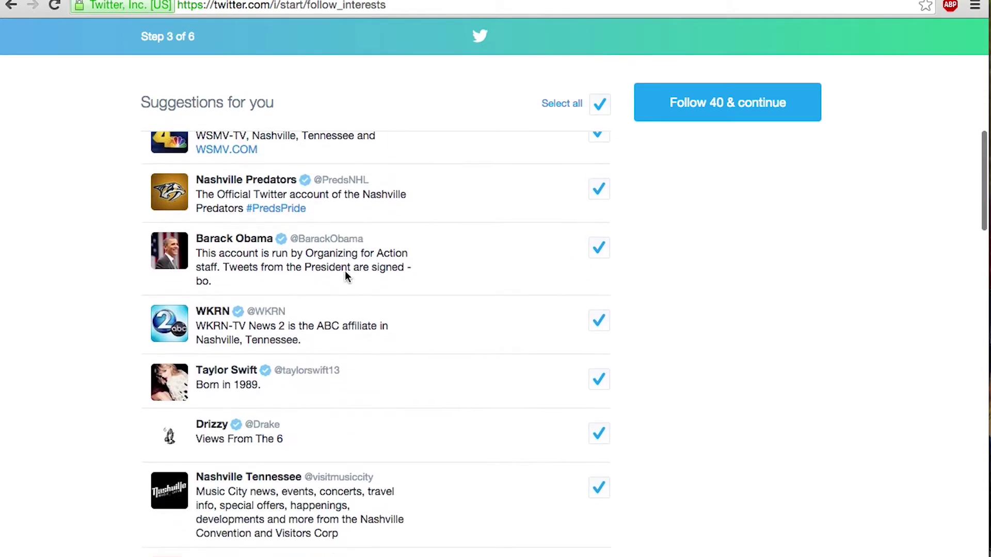
{"action": "scroll", "coordinate": [344, 270], "scroll_direction": "up", "scroll_amount": 12}
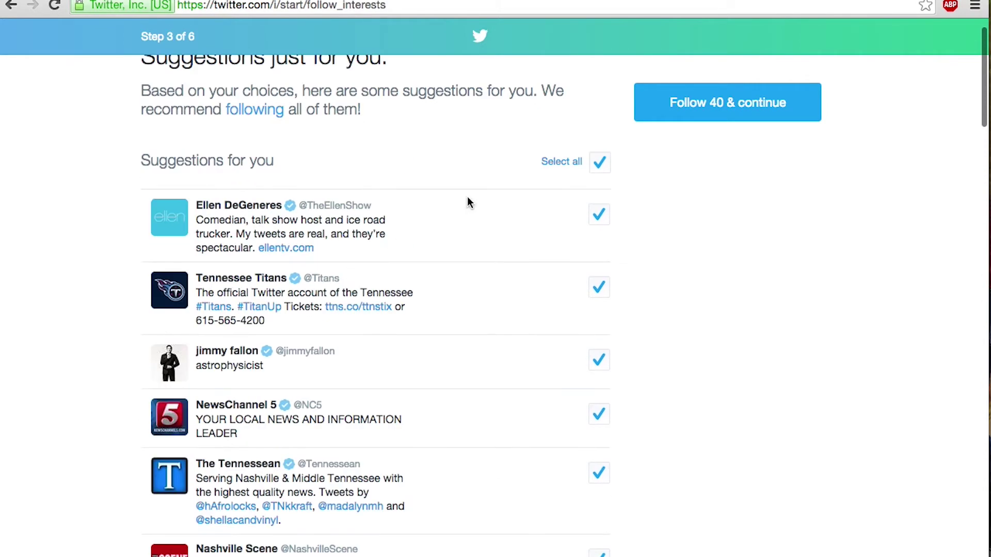
{"action": "left_click", "coordinate": [600, 165]}
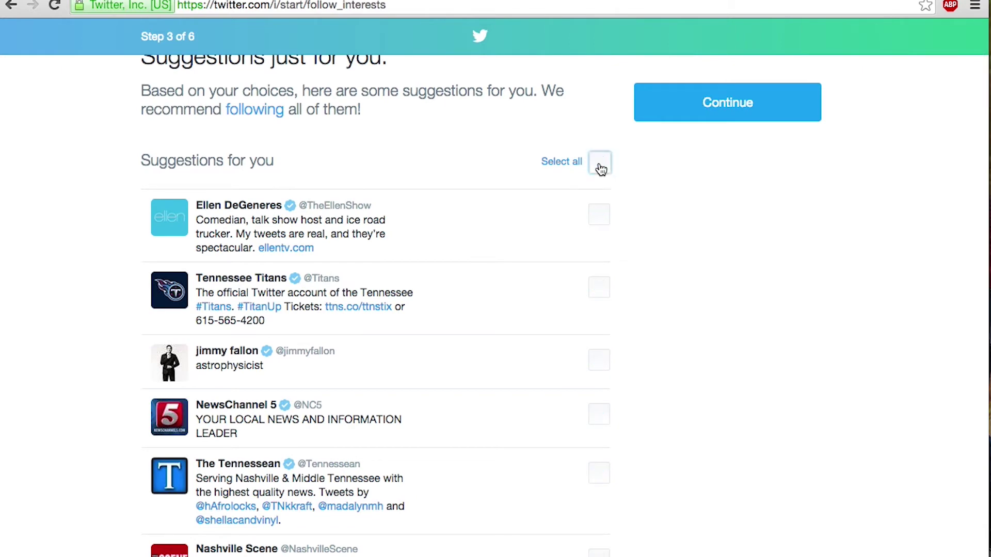
{"action": "left_click", "coordinate": [715, 106]}
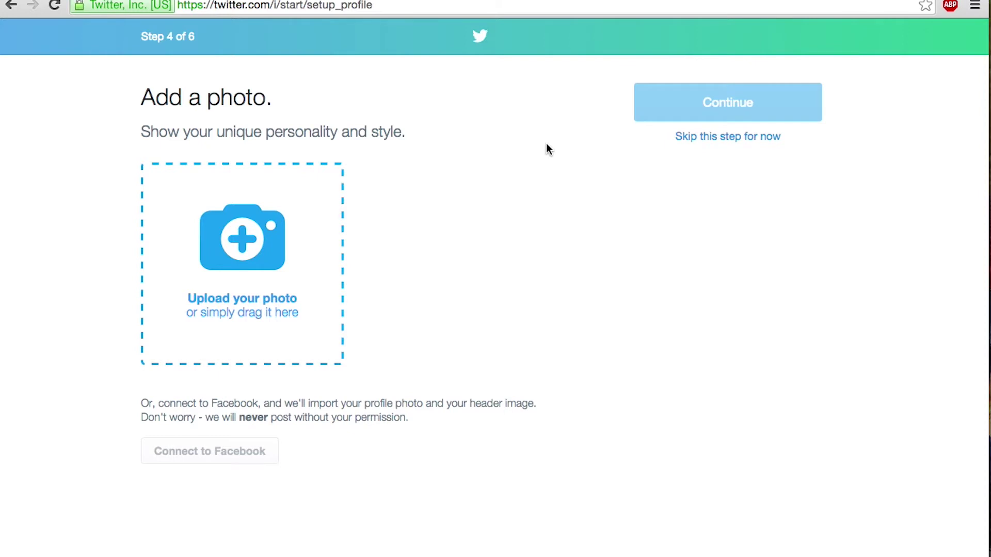
Skip the profile photo and contact import to finish setup
{"action": "left_click", "coordinate": [734, 140]}
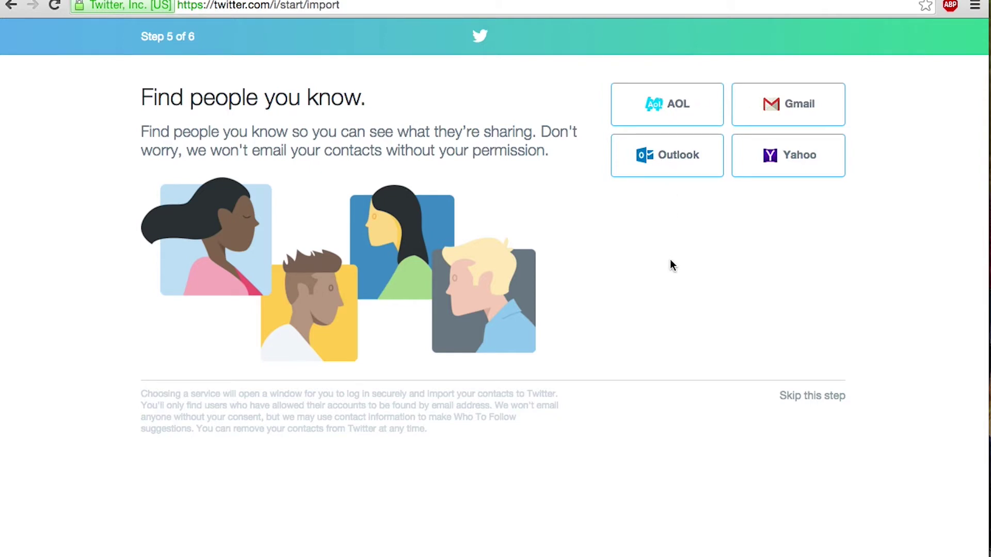
{"action": "left_click", "coordinate": [803, 398]}
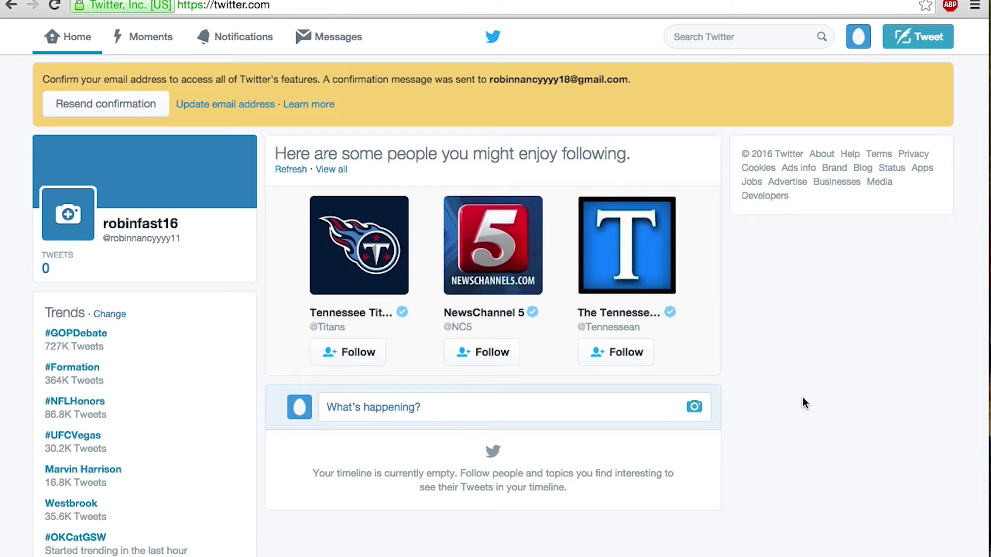
Search 'Erin' and follow Erin Krakow's verified profile
{"action": "left_click", "coordinate": [718, 38]}
{"action": "type", "text": "E"}
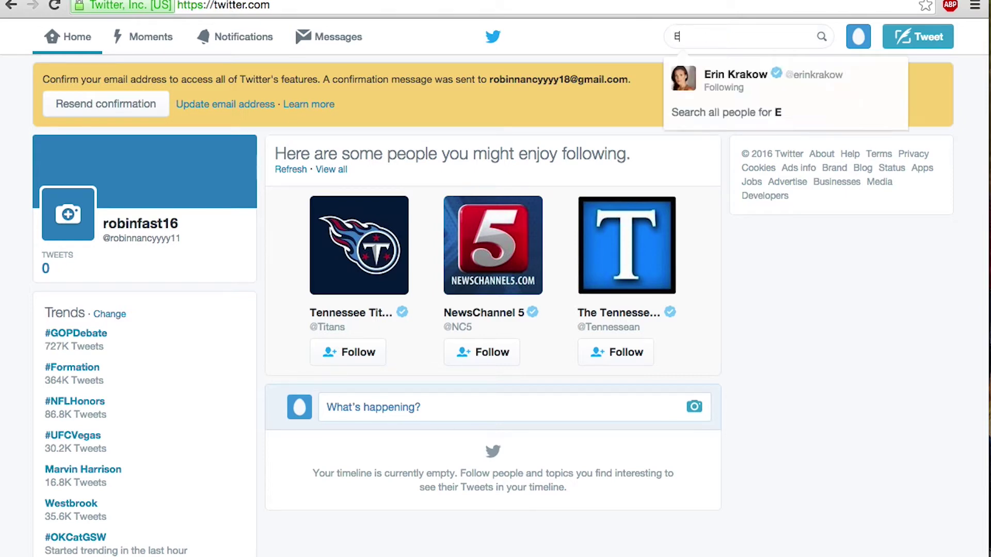
{"action": "type", "text": "rin"}
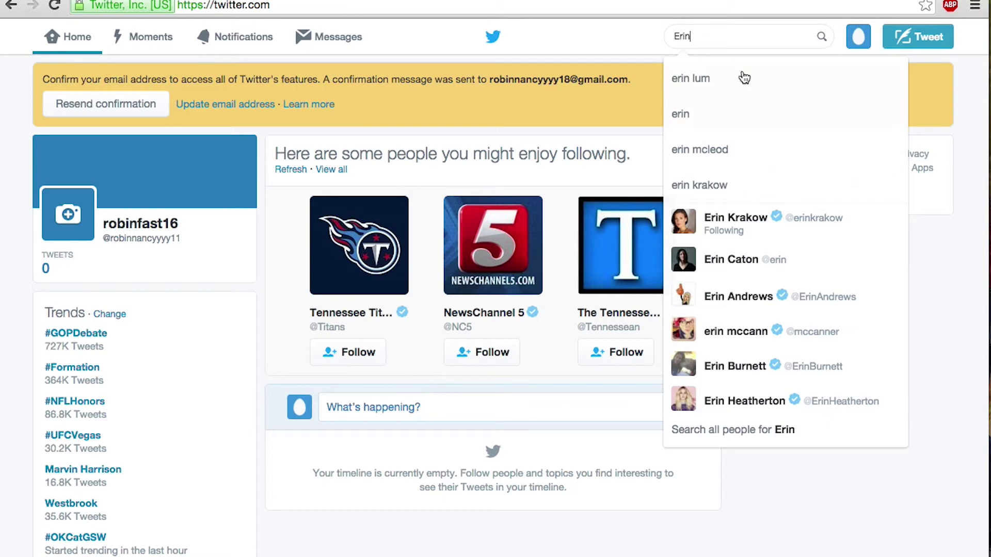
{"action": "left_click", "coordinate": [748, 237]}
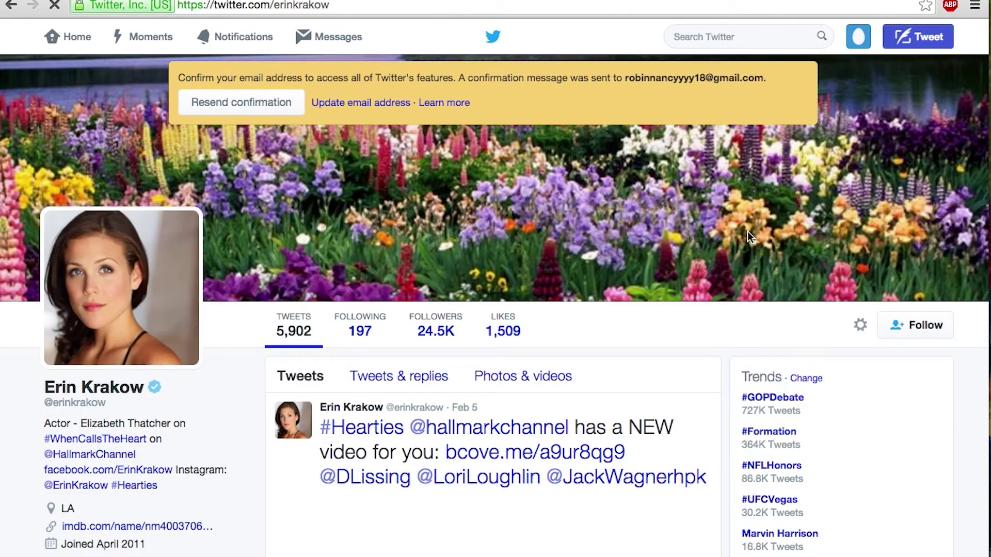
{"action": "scroll", "coordinate": [611, 206], "scroll_direction": "down", "scroll_amount": 4}
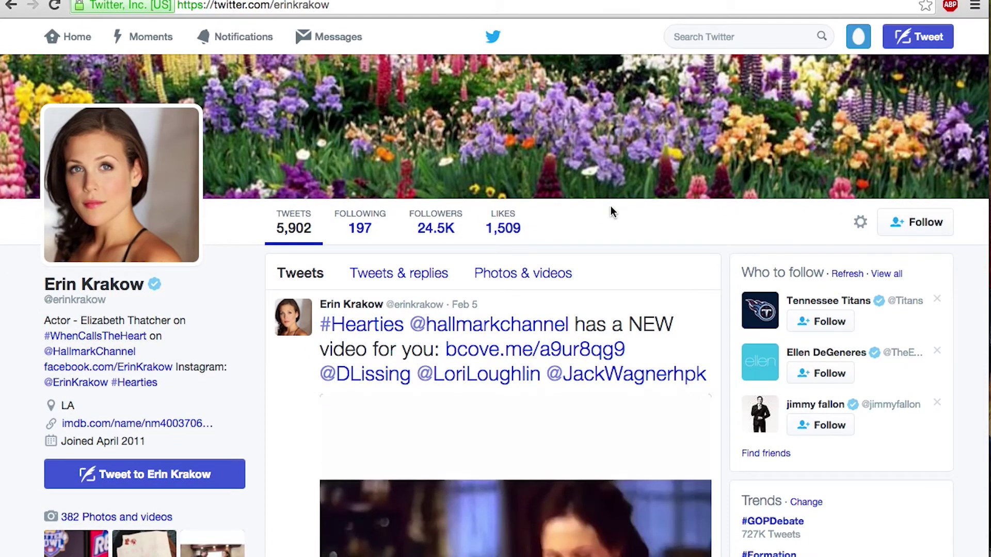
{"action": "scroll", "coordinate": [610, 207], "scroll_direction": "down", "scroll_amount": 10}
{"action": "scroll", "coordinate": [612, 212], "scroll_direction": "down", "scroll_amount": 12}
{"action": "scroll", "coordinate": [612, 213], "scroll_direction": "down", "scroll_amount": 14}
{"action": "scroll", "coordinate": [612, 212], "scroll_direction": "down", "scroll_amount": 15}
{"action": "scroll", "coordinate": [613, 213], "scroll_direction": "down", "scroll_amount": 14}
{"action": "scroll", "coordinate": [612, 213], "scroll_direction": "up", "scroll_amount": 7}
{"action": "scroll", "coordinate": [613, 213], "scroll_direction": "up", "scroll_amount": 20}
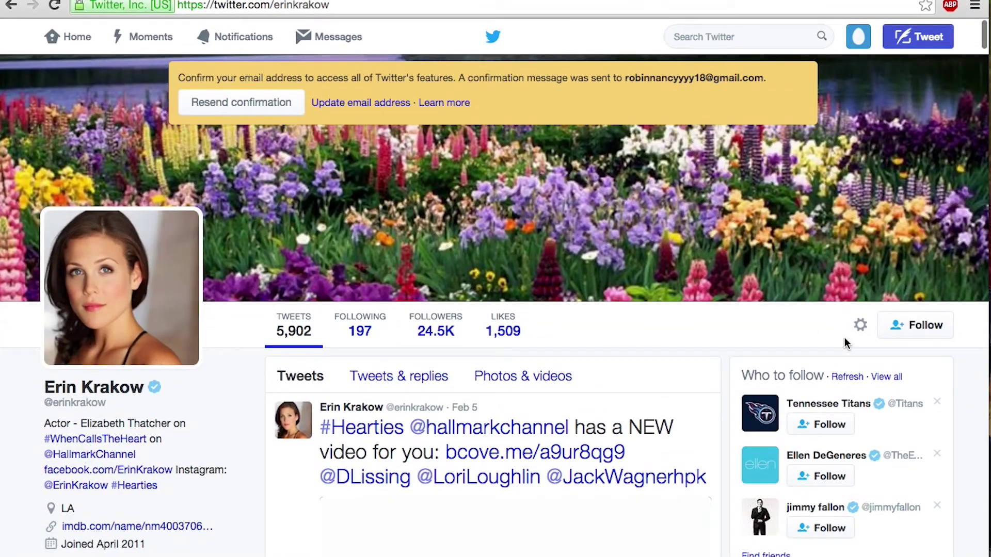
{"action": "left_click", "coordinate": [922, 328]}
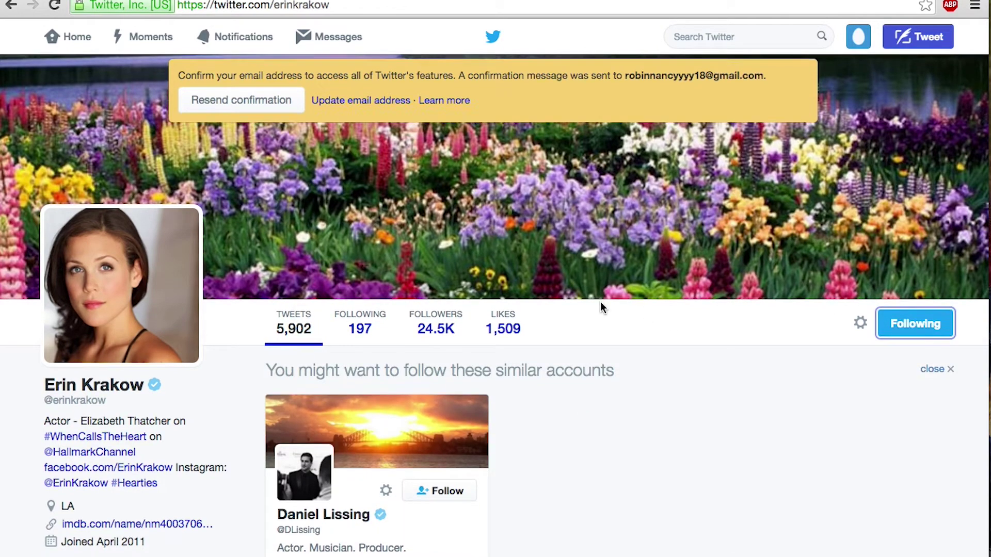
Follow Daniel Lissing from the suggested similar accounts
{"action": "scroll", "coordinate": [600, 301], "scroll_direction": "down", "scroll_amount": 2}
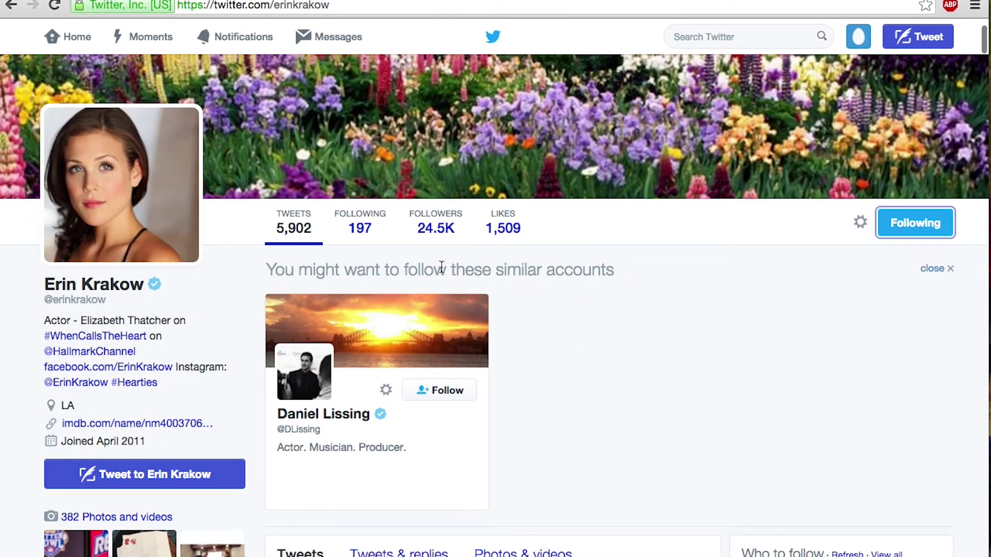
{"action": "scroll", "coordinate": [400, 309], "scroll_direction": "down", "scroll_amount": 1}
{"action": "scroll", "coordinate": [400, 310], "scroll_direction": "down", "scroll_amount": 1}
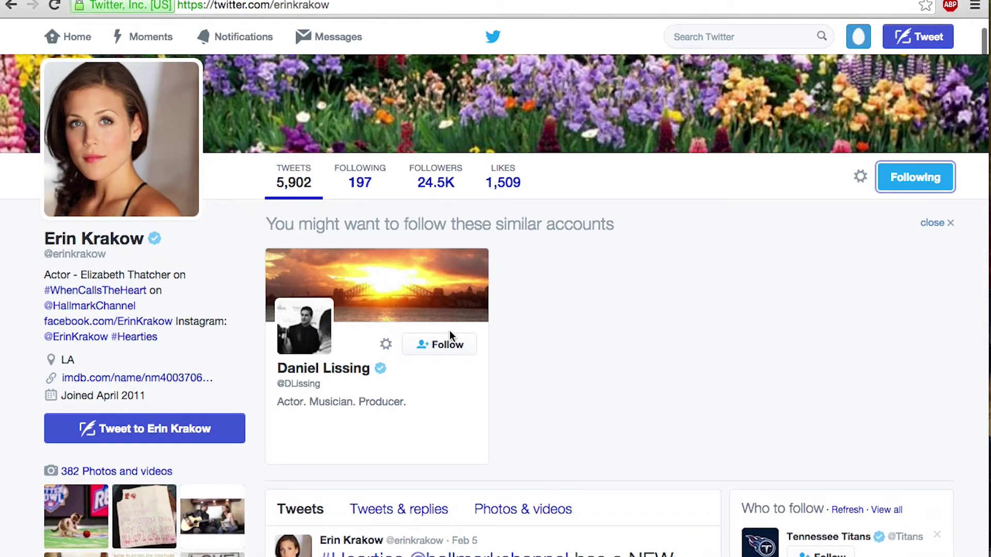
{"action": "left_click", "coordinate": [440, 345]}
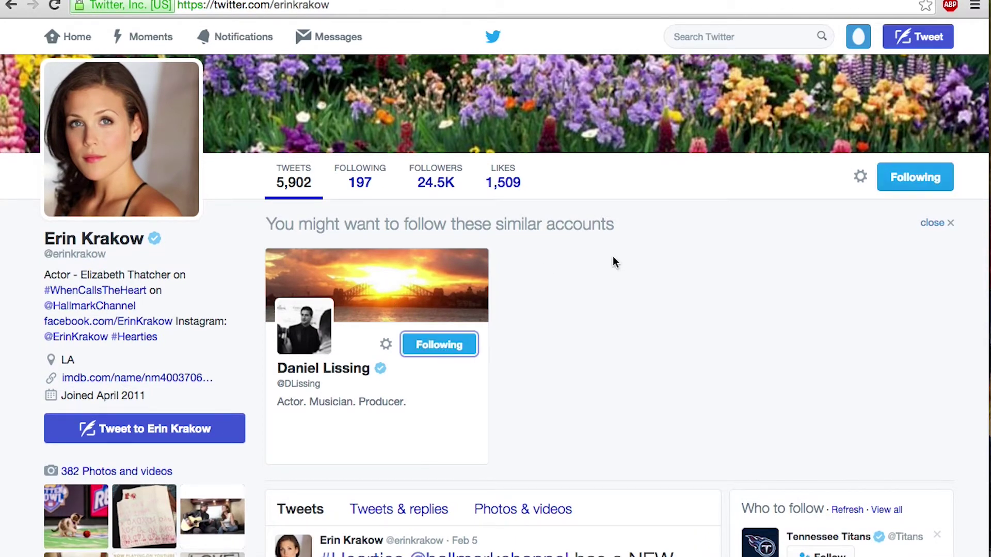
{"action": "scroll", "coordinate": [614, 260], "scroll_direction": "down", "scroll_amount": 3}
{"action": "scroll", "coordinate": [619, 265], "scroll_direction": "up", "scroll_amount": 6}
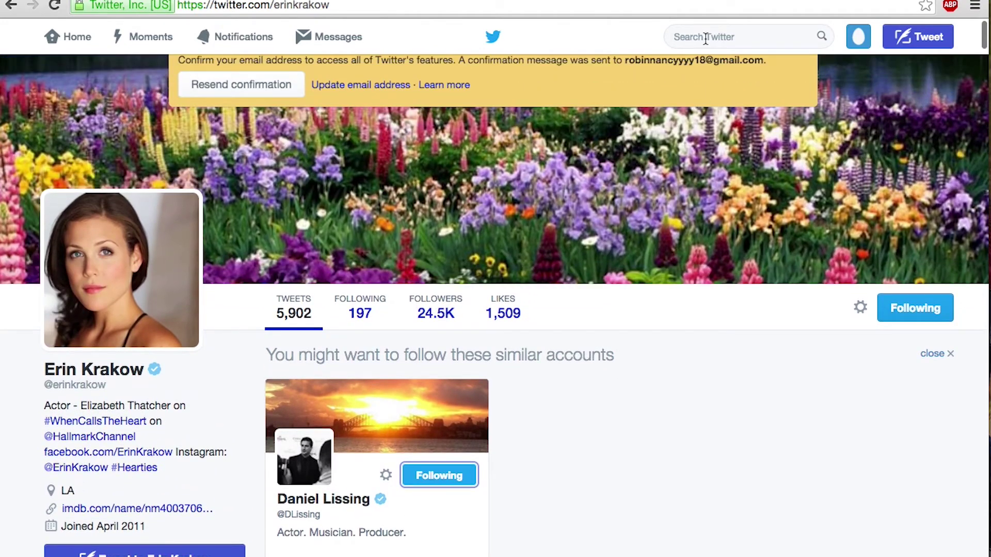
Search 'lor' and follow the matching actress's profile
{"action": "left_click", "coordinate": [705, 38]}
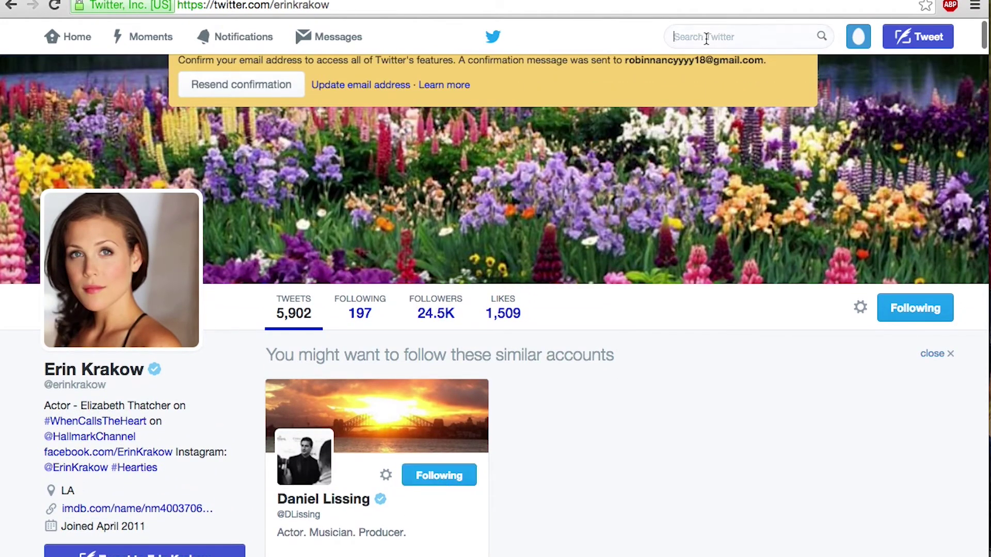
{"action": "type", "text": "lor"}
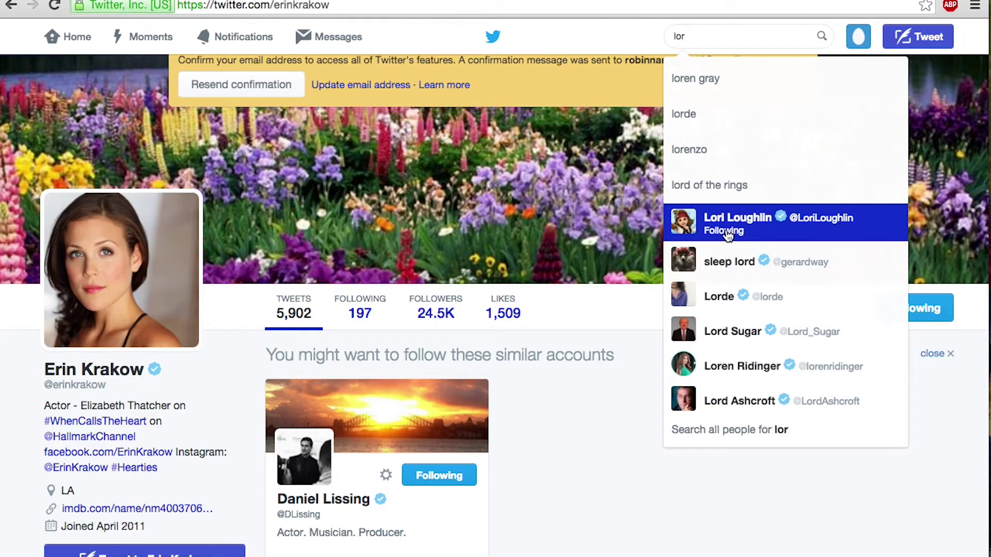
{"action": "left_click", "coordinate": [726, 228]}
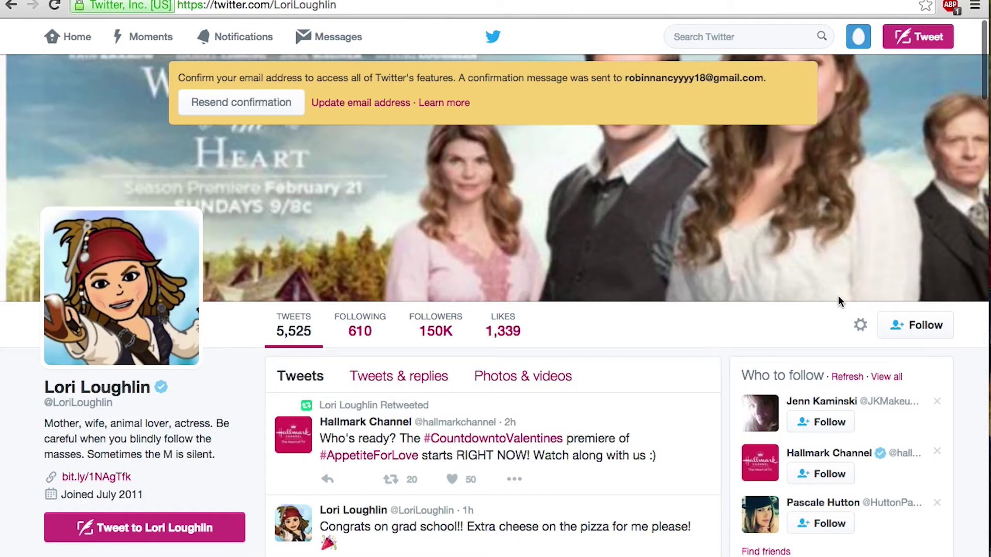
{"action": "left_click", "coordinate": [914, 326]}
Go to your own profile page from the avatar menu
{"action": "scroll", "coordinate": [572, 276], "scroll_direction": "down", "scroll_amount": 6}
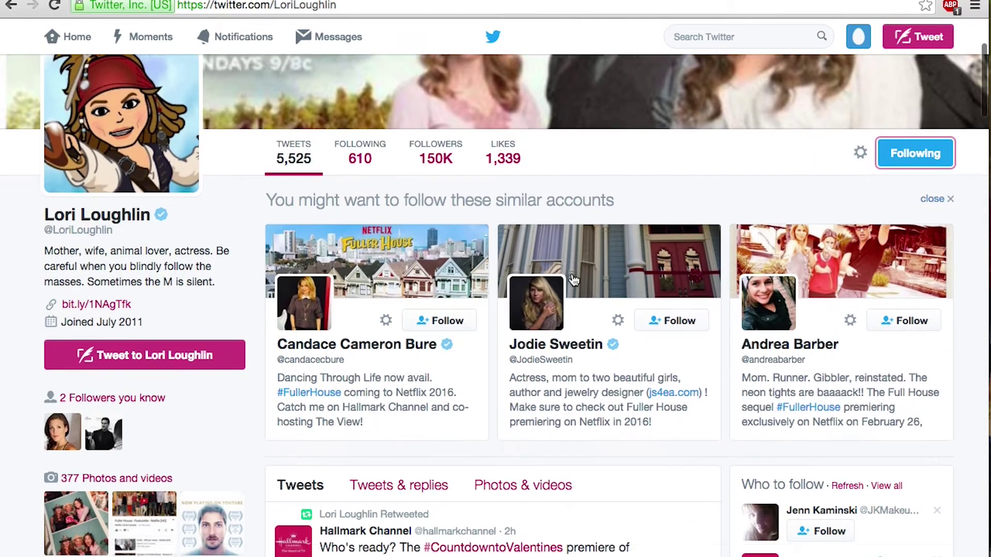
{"action": "scroll", "coordinate": [535, 234], "scroll_direction": "up", "scroll_amount": 6}
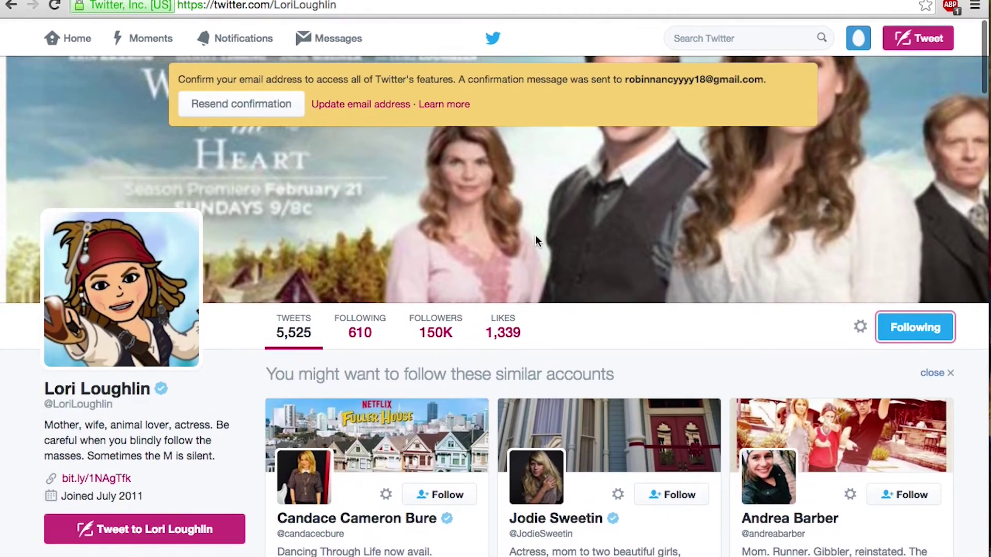
{"action": "left_click", "coordinate": [858, 36]}
{"action": "left_click", "coordinate": [850, 63]}
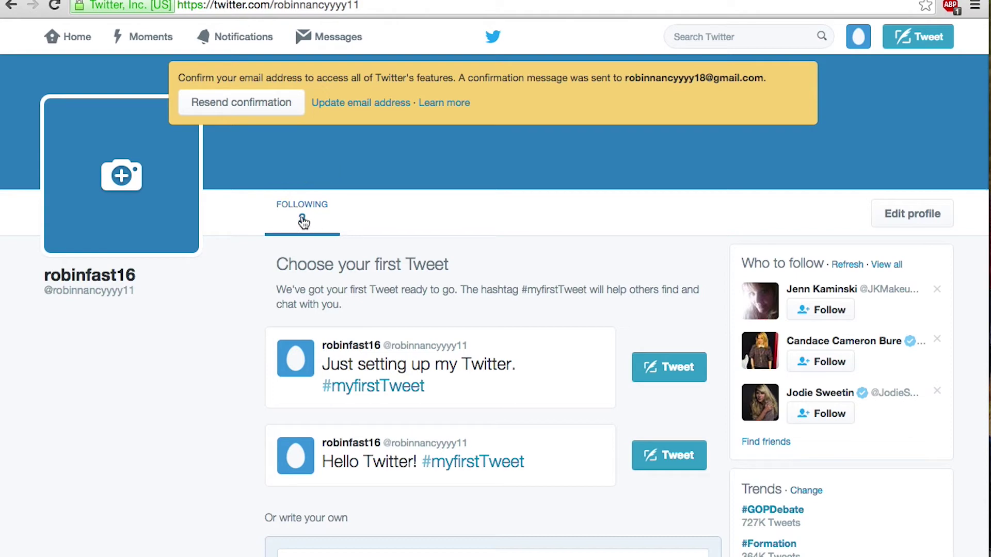
Post the tweet 'Follow your heart you sundays' from your profile
{"action": "scroll", "coordinate": [487, 307], "scroll_direction": "down", "scroll_amount": 5}
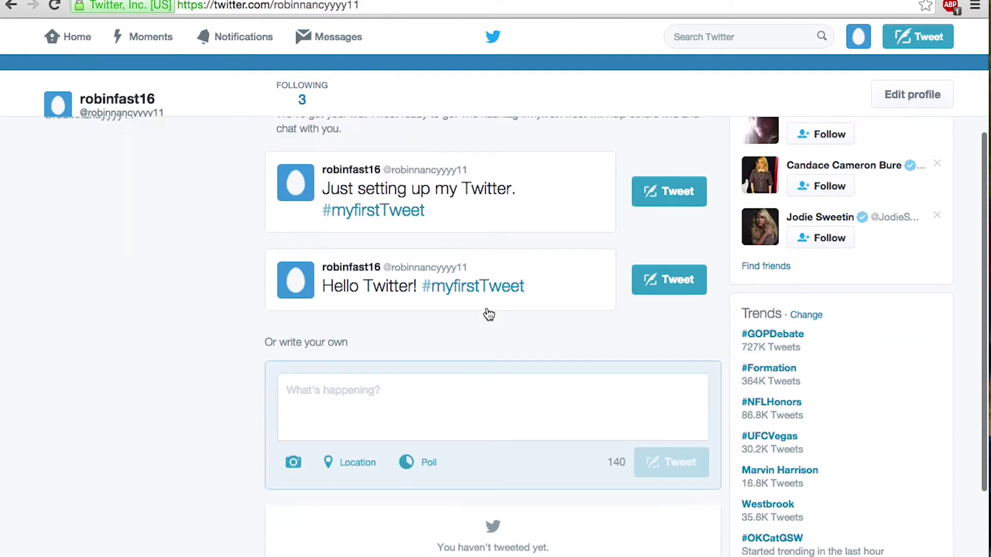
{"action": "left_click", "coordinate": [339, 316]}
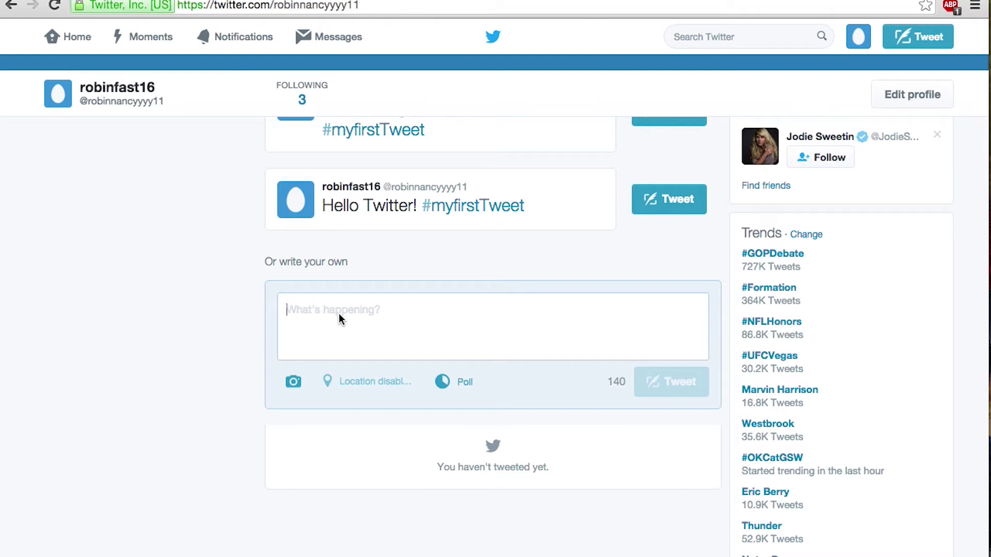
{"action": "type", "text": "Follow your heart you sundays"}
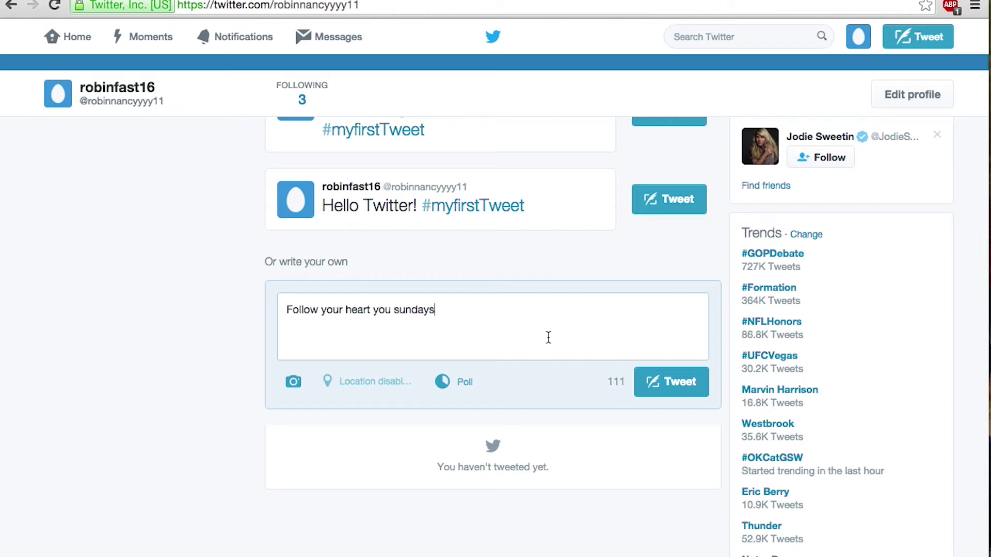
{"action": "left_click", "coordinate": [693, 393]}
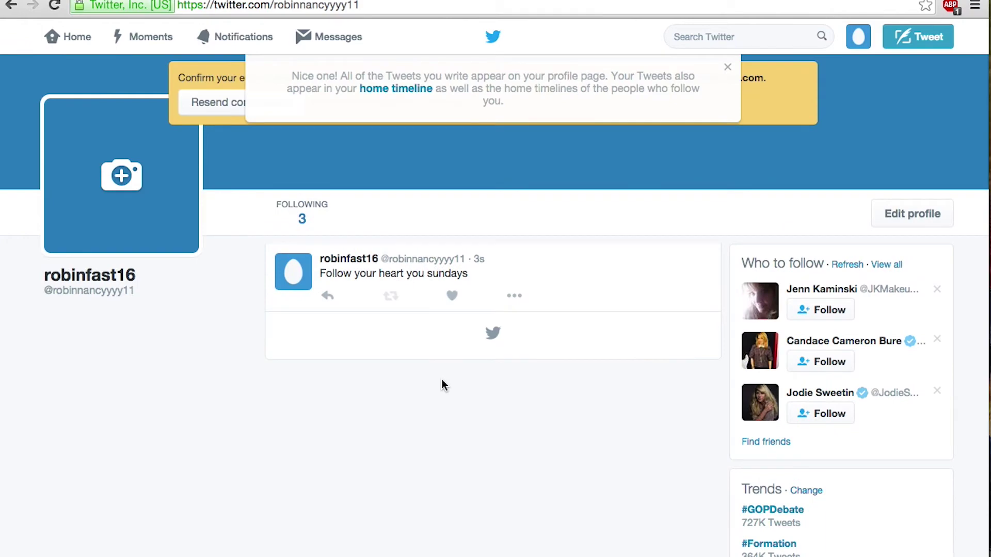
{"action": "left_click", "coordinate": [743, 36]}
Search 'er', open the actress's profile, like her Hearties video tweet and start retweeting it
{"action": "type", "text": "er"}
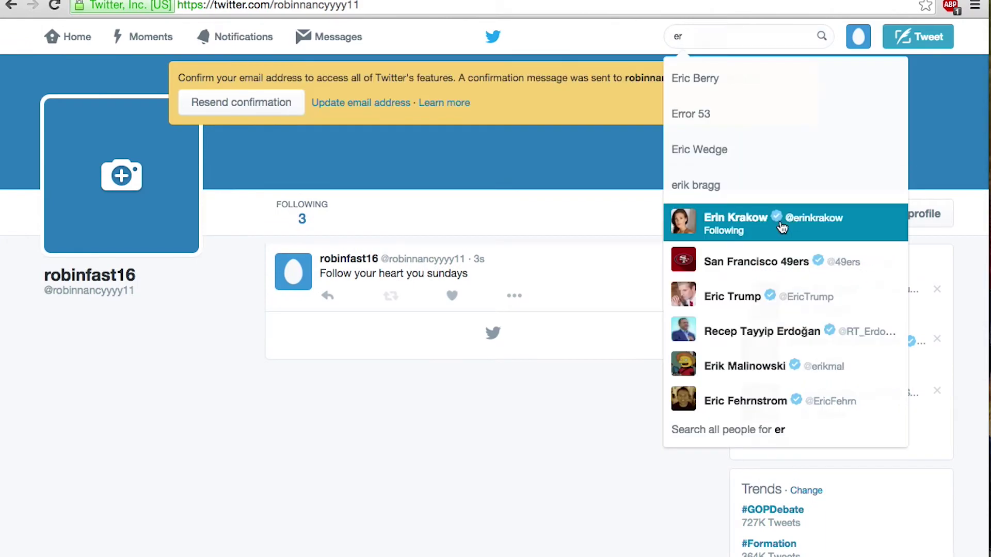
{"action": "left_click", "coordinate": [781, 227]}
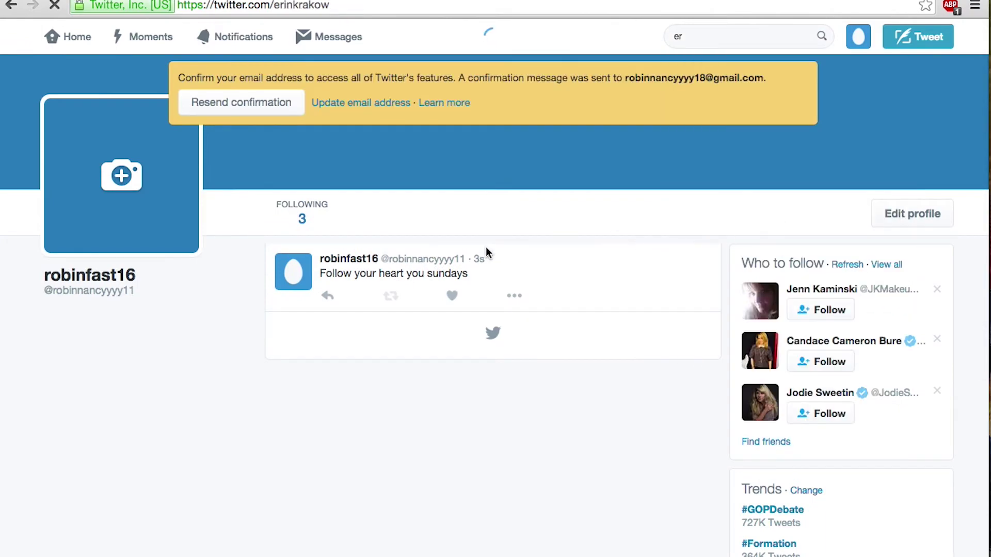
{"action": "scroll", "coordinate": [485, 246], "scroll_direction": "down", "scroll_amount": 6}
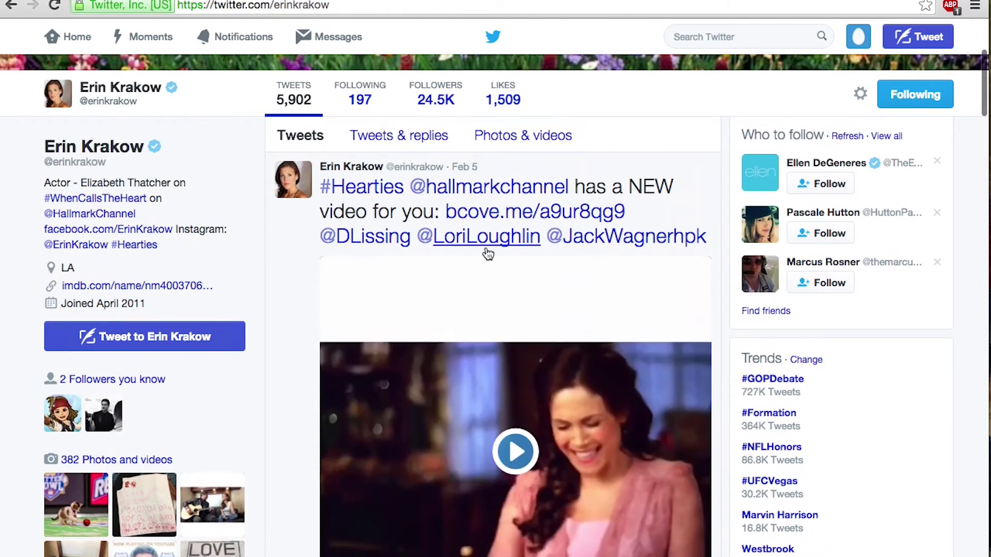
{"action": "scroll", "coordinate": [487, 251], "scroll_direction": "down", "scroll_amount": 3}
{"action": "scroll", "coordinate": [486, 248], "scroll_direction": "up", "scroll_amount": 3}
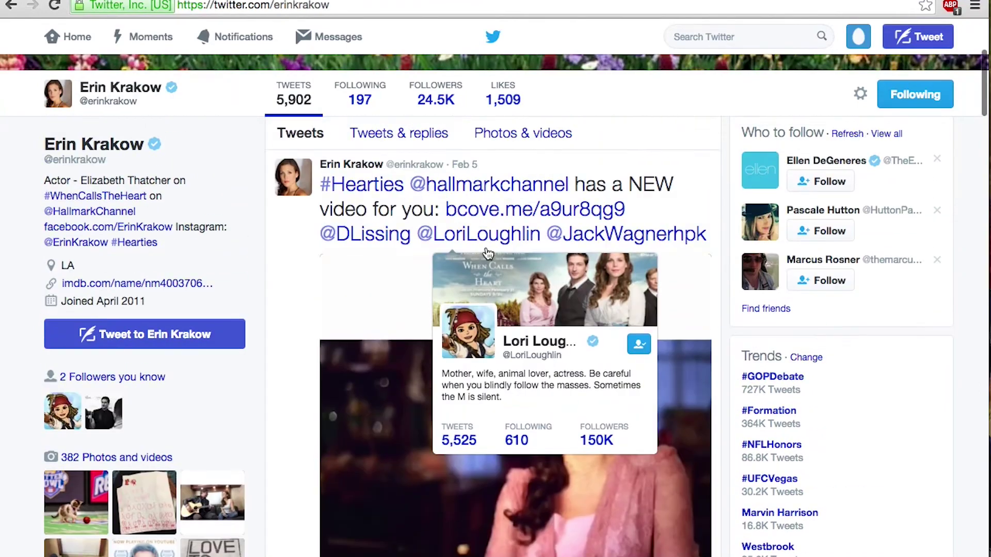
{"action": "scroll", "coordinate": [330, 281], "scroll_direction": "down", "scroll_amount": 4}
{"action": "scroll", "coordinate": [331, 281], "scroll_direction": "down", "scroll_amount": 2}
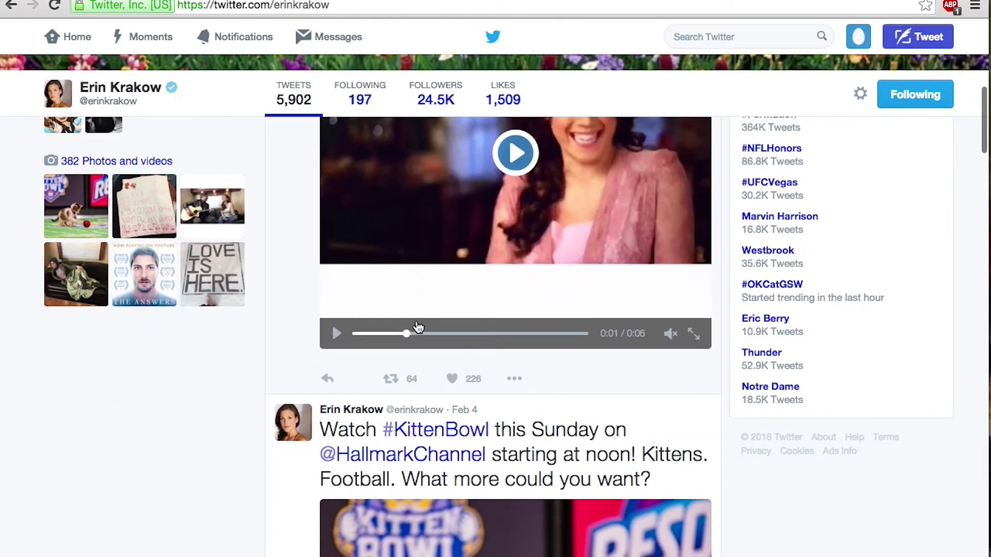
{"action": "left_click", "coordinate": [453, 379]}
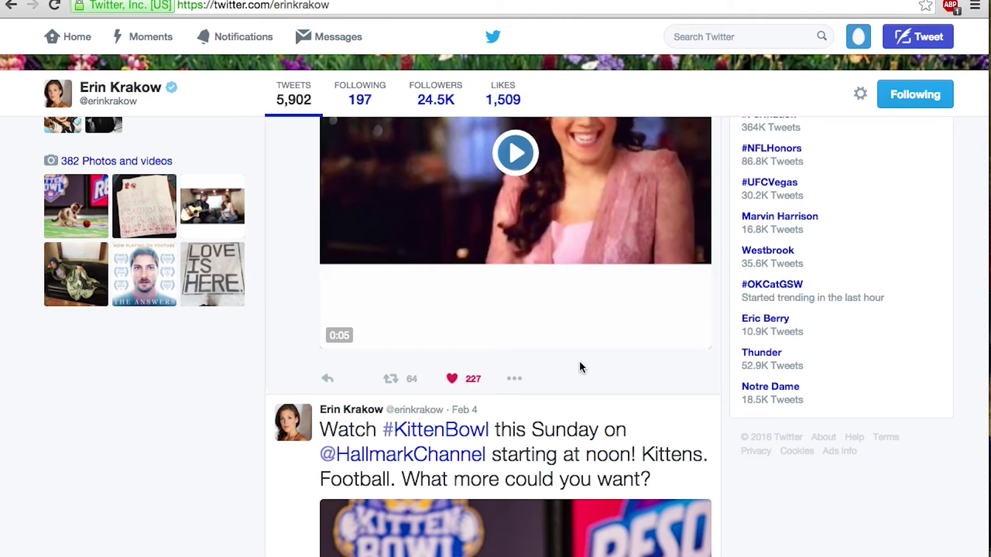
{"action": "left_click", "coordinate": [390, 381]}
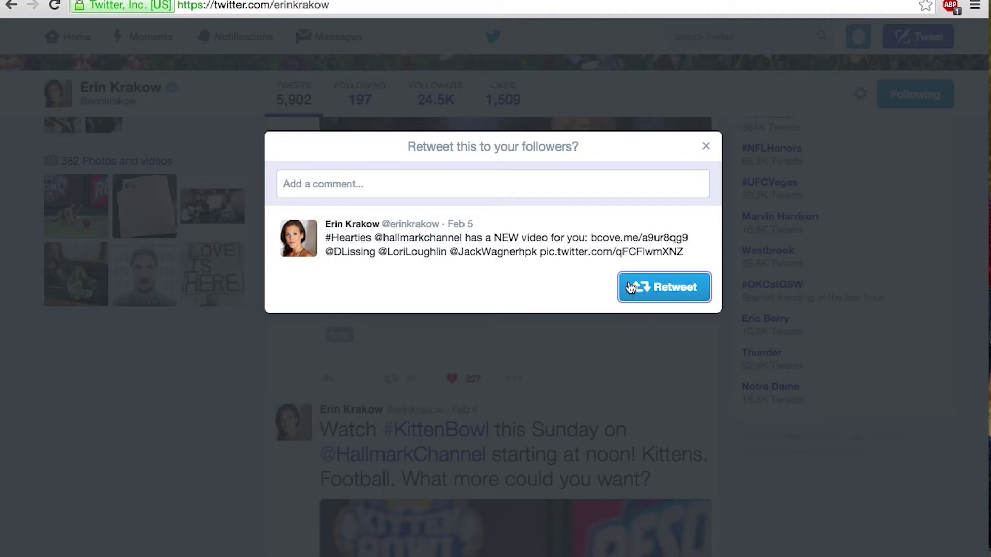
Quote-tweet the Hearties video with the comment 'Super cute!'
{"action": "left_click", "coordinate": [363, 190]}
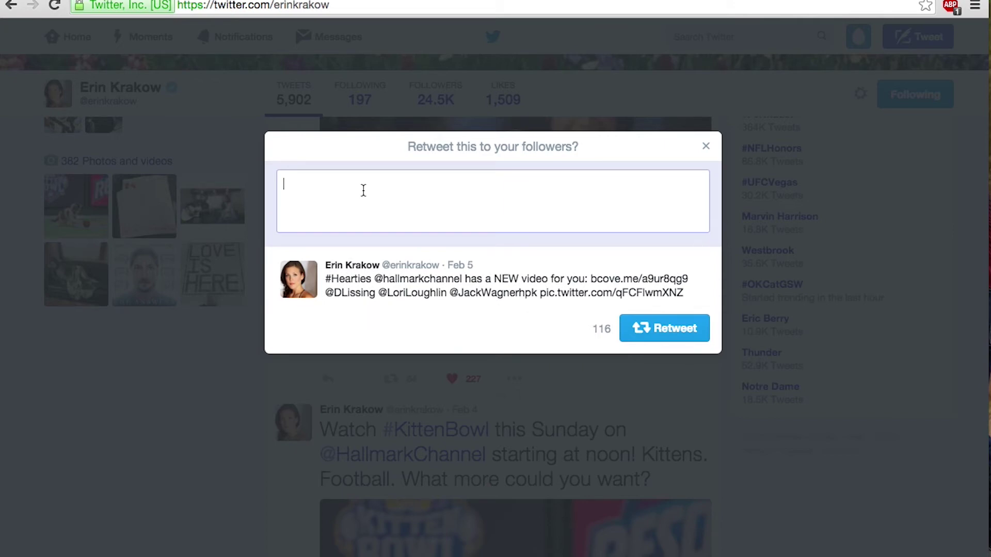
{"action": "type", "text": "Super cut"}
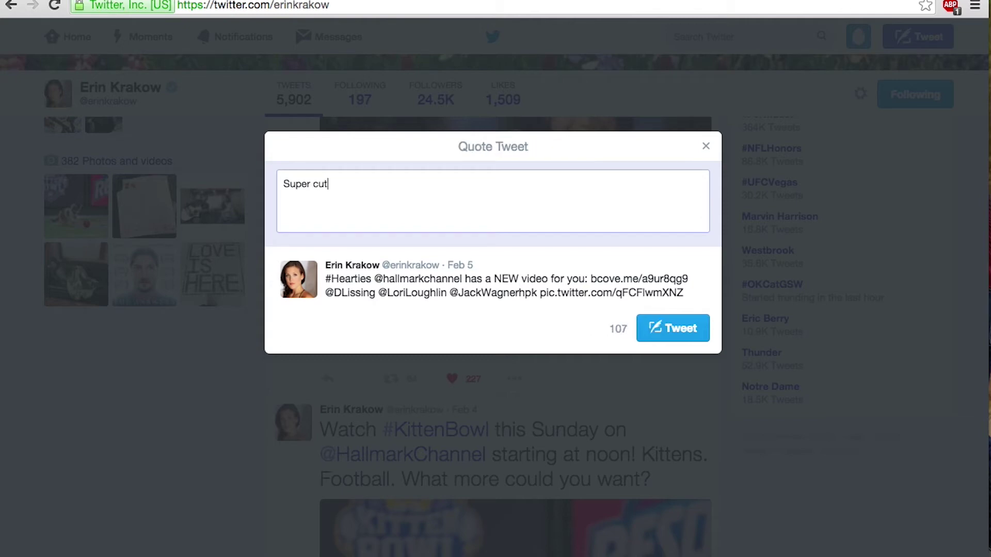
{"action": "left_click", "coordinate": [691, 335]}
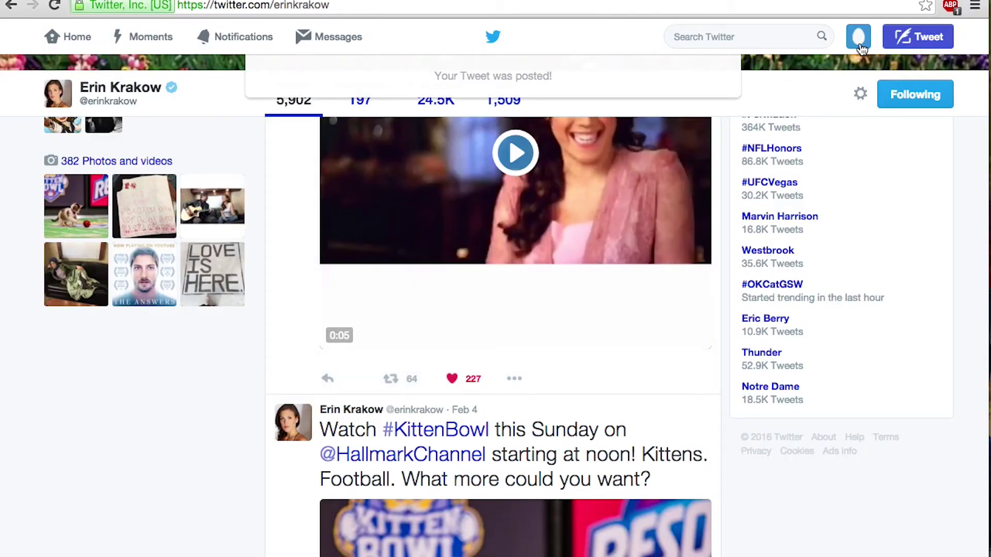
{"action": "left_click", "coordinate": [858, 50]}
Check both tweets on your profile, opening and closing the quote tweet's More menu
{"action": "left_click", "coordinate": [830, 78]}
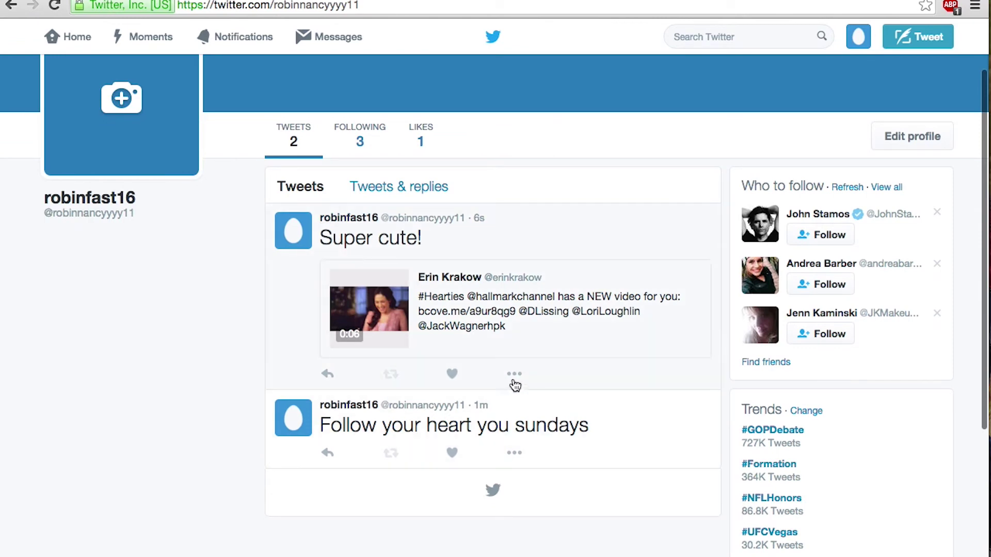
{"action": "scroll", "coordinate": [514, 385], "scroll_direction": "down", "scroll_amount": 1}
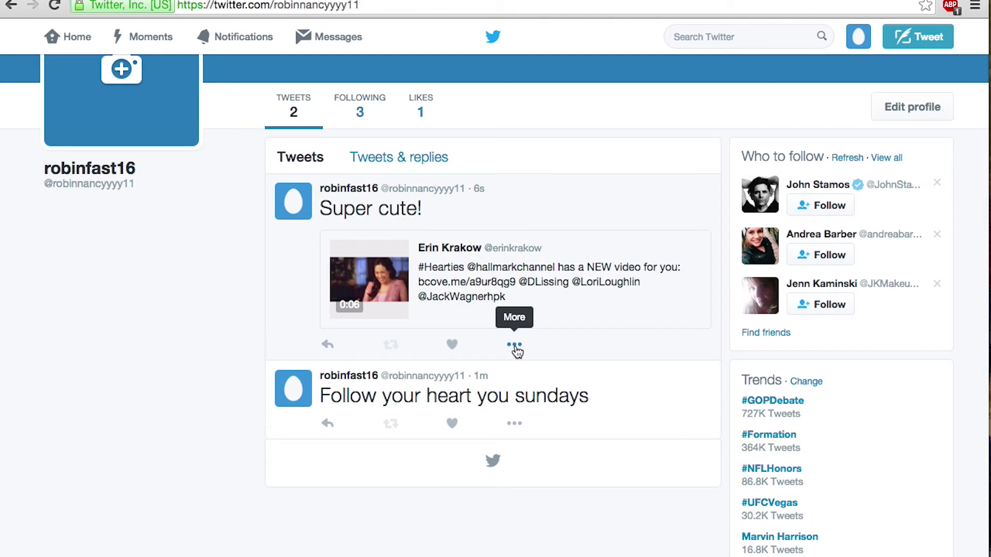
{"action": "left_click", "coordinate": [514, 346]}
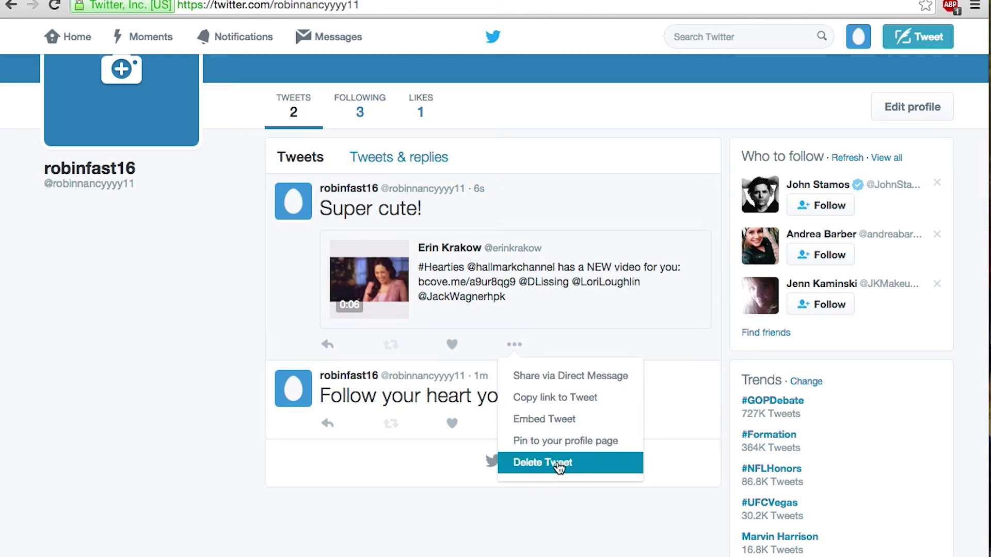
{"action": "left_click", "coordinate": [426, 519]}
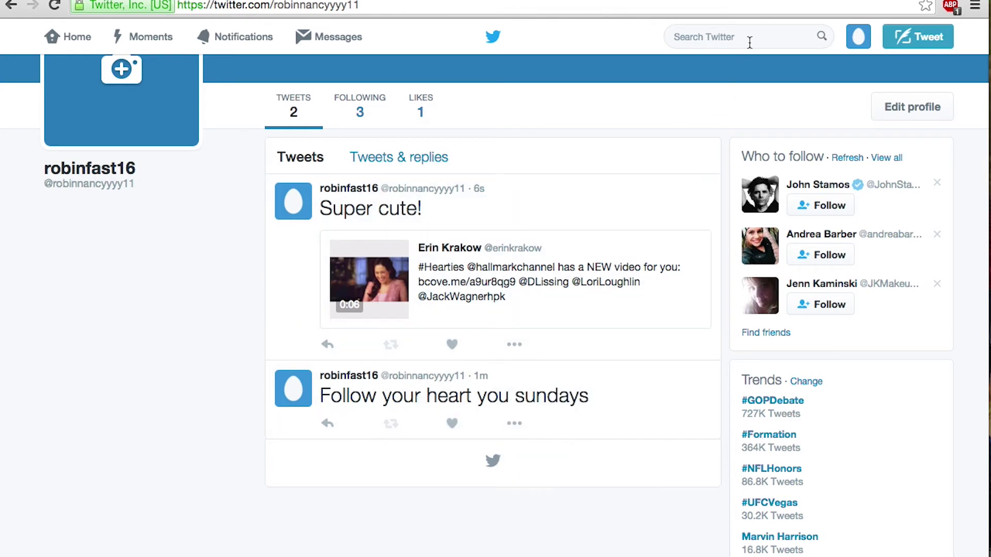
{"action": "left_click", "coordinate": [80, 39]}
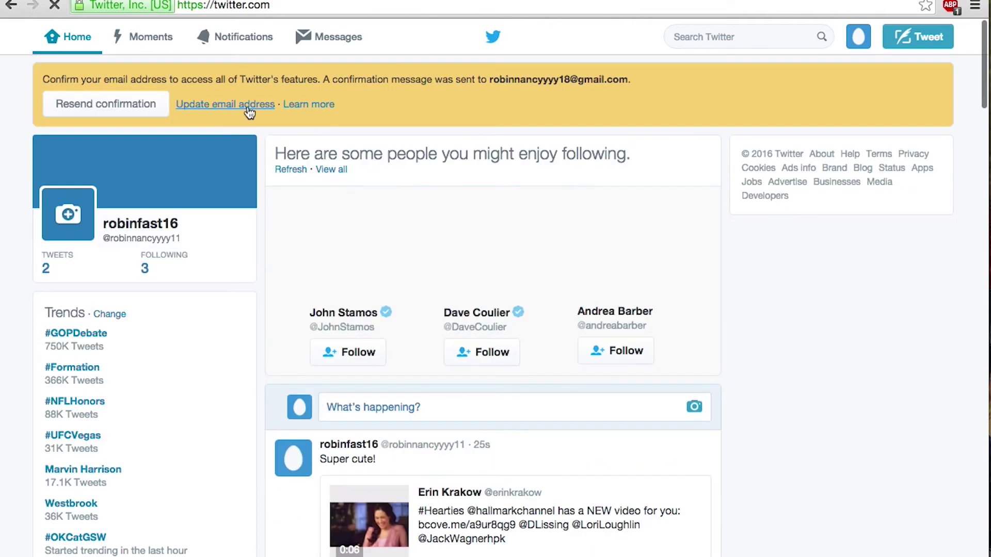
Like the quoted #mom tweet and retweet the Hallmark Channel kitten tweet without a comment
{"action": "scroll", "coordinate": [463, 172], "scroll_direction": "down", "scroll_amount": 10}
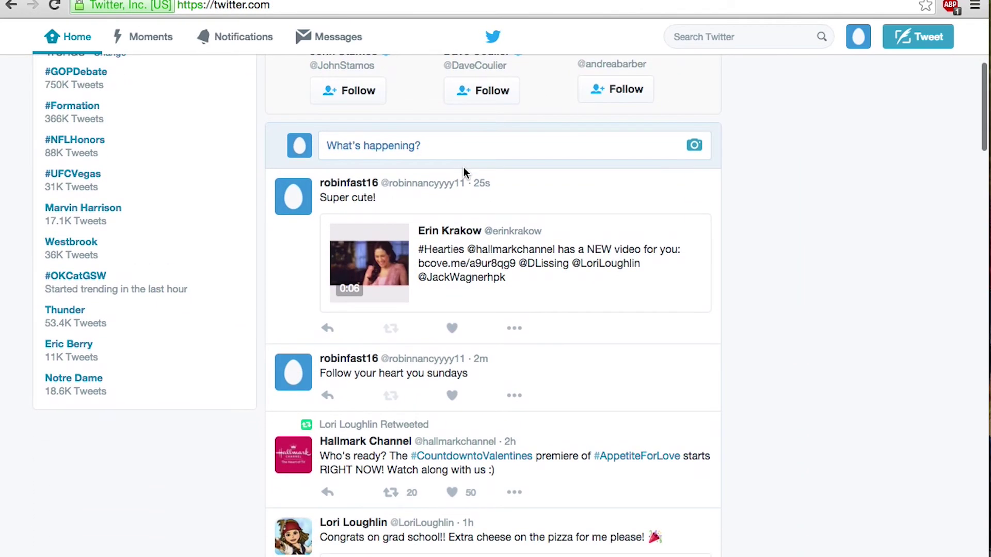
{"action": "scroll", "coordinate": [463, 172], "scroll_direction": "down", "scroll_amount": 5}
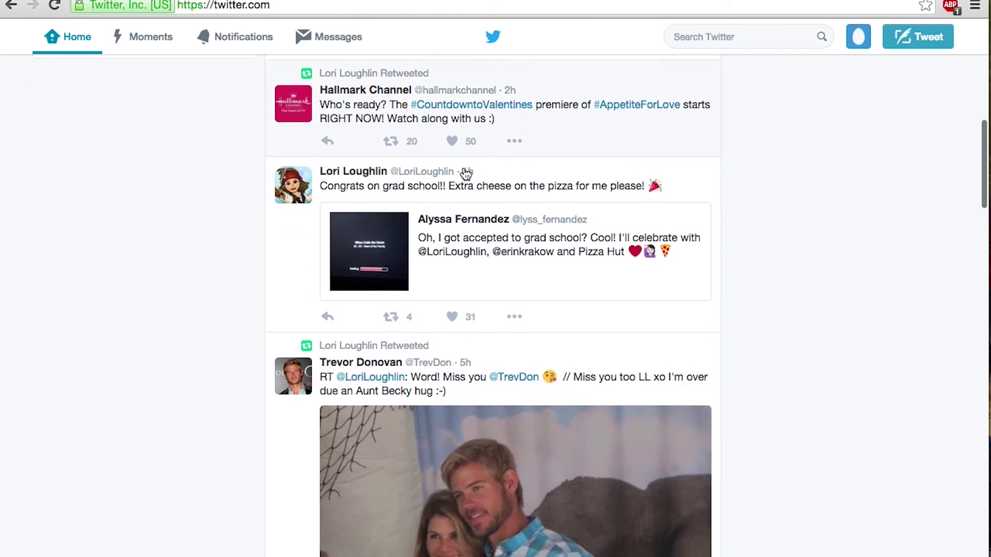
{"action": "scroll", "coordinate": [466, 175], "scroll_direction": "down", "scroll_amount": 7}
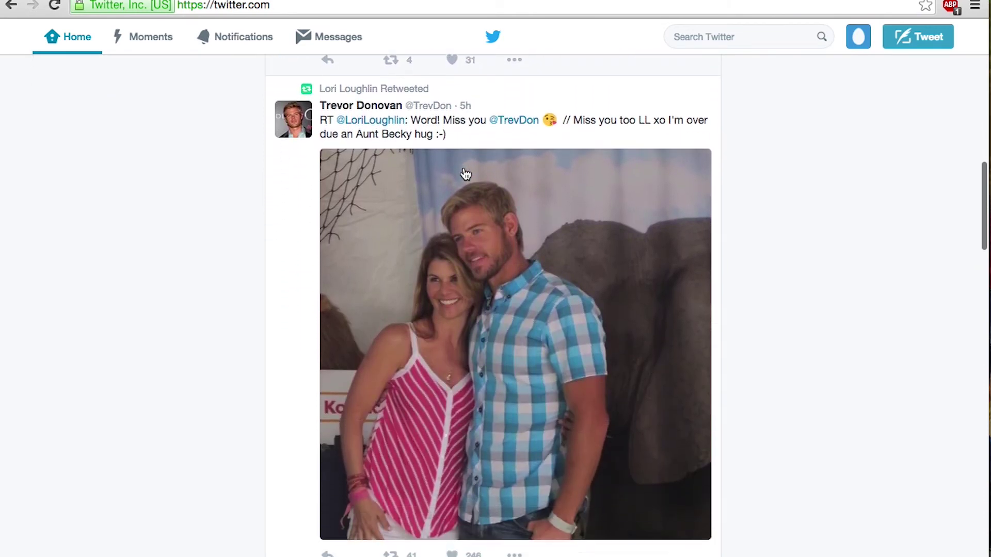
{"action": "scroll", "coordinate": [465, 174], "scroll_direction": "down", "scroll_amount": 11}
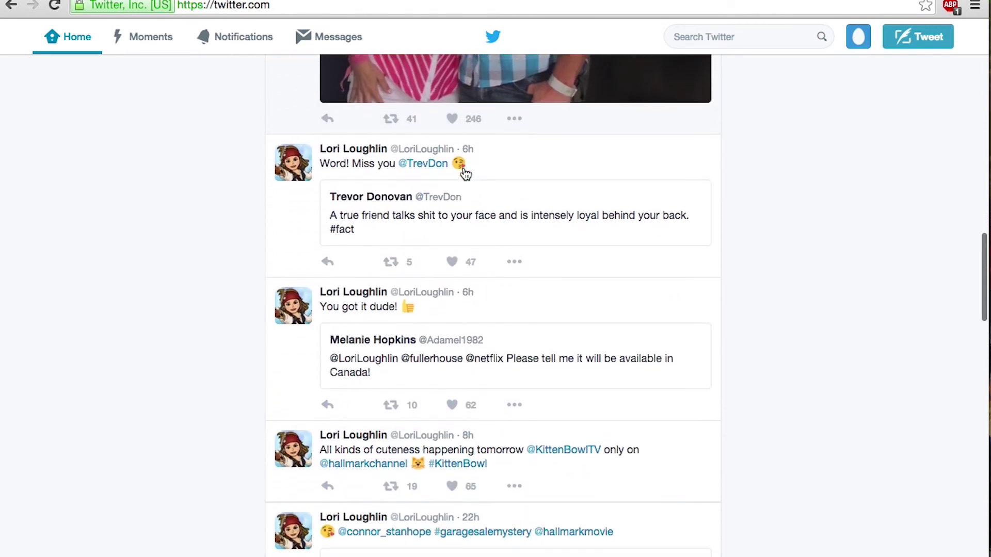
{"action": "scroll", "coordinate": [465, 174], "scroll_direction": "down", "scroll_amount": 3}
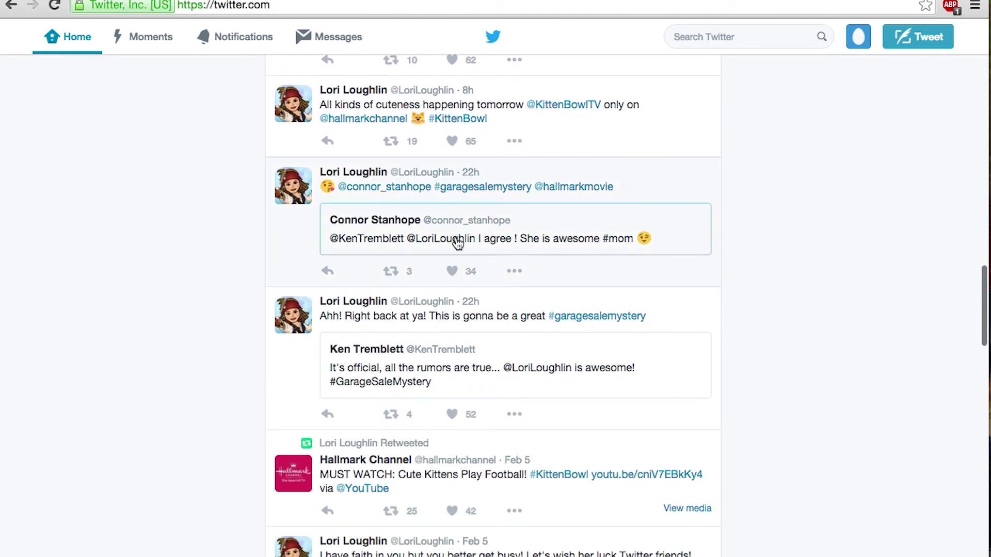
{"action": "left_click", "coordinate": [452, 241]}
{"action": "scroll", "coordinate": [454, 248], "scroll_direction": "down", "scroll_amount": 3}
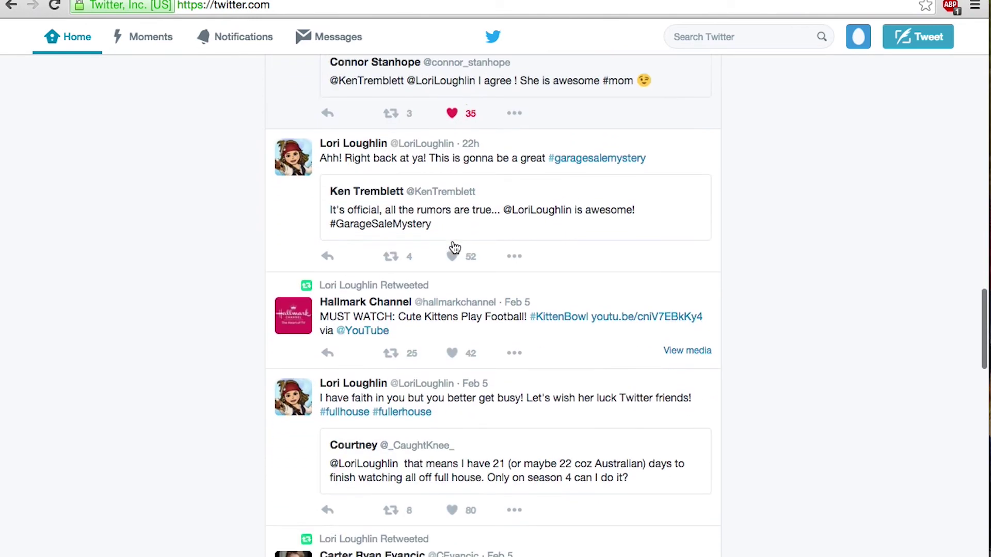
{"action": "left_click", "coordinate": [390, 341]}
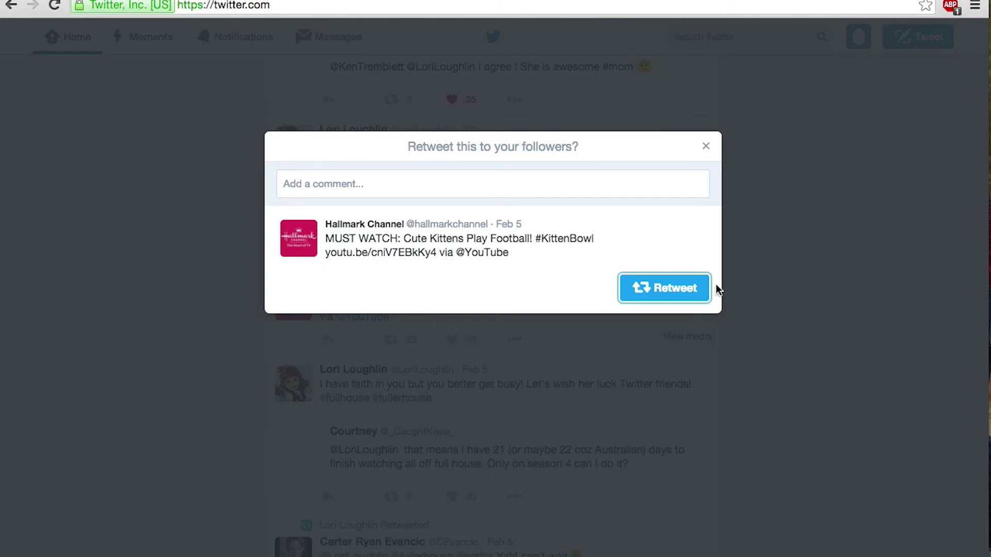
{"action": "left_click", "coordinate": [692, 289]}
Like the #fullhouse tweet and the can't-wait reply below it
{"action": "scroll", "coordinate": [516, 342], "scroll_direction": "down", "scroll_amount": 3}
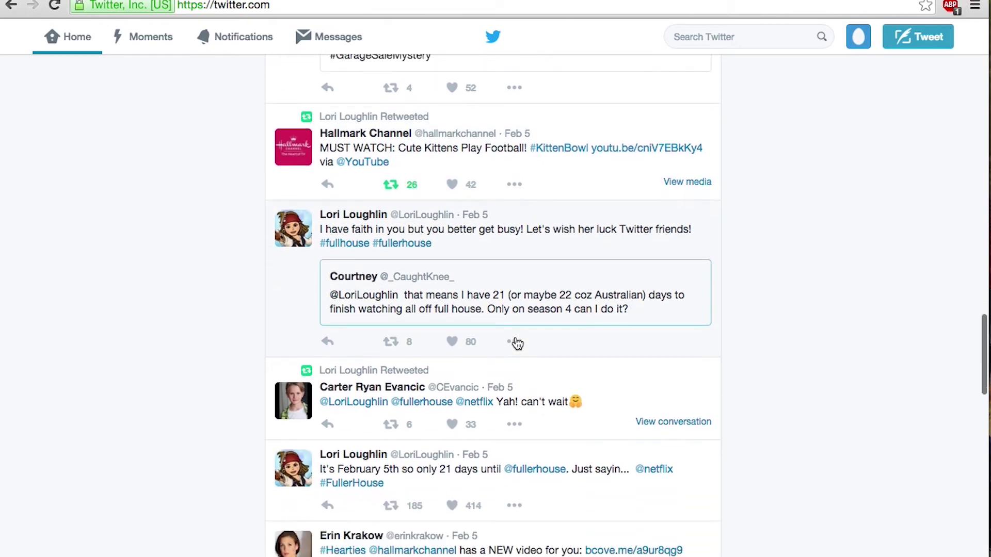
{"action": "left_click", "coordinate": [514, 348]}
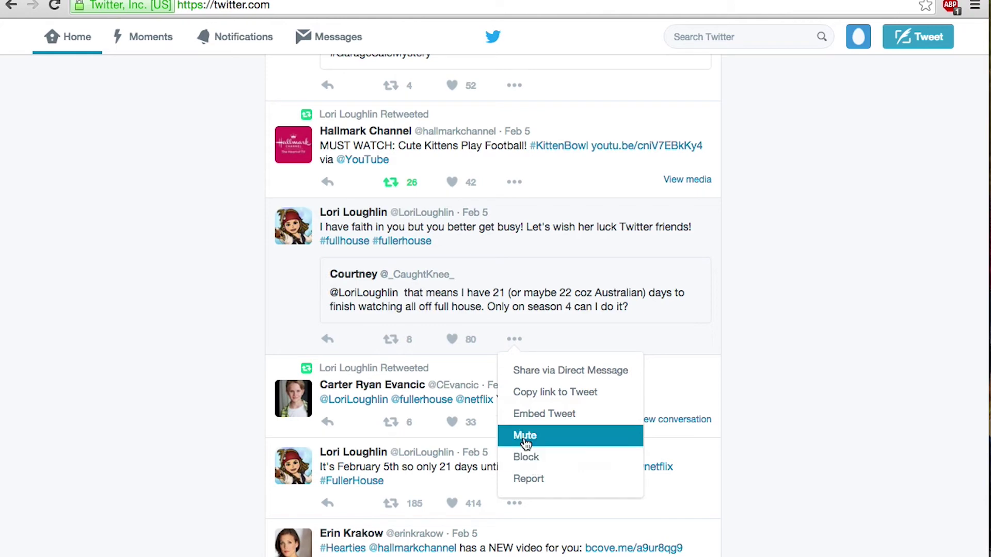
{"action": "scroll", "coordinate": [484, 317], "scroll_direction": "down", "scroll_amount": 1}
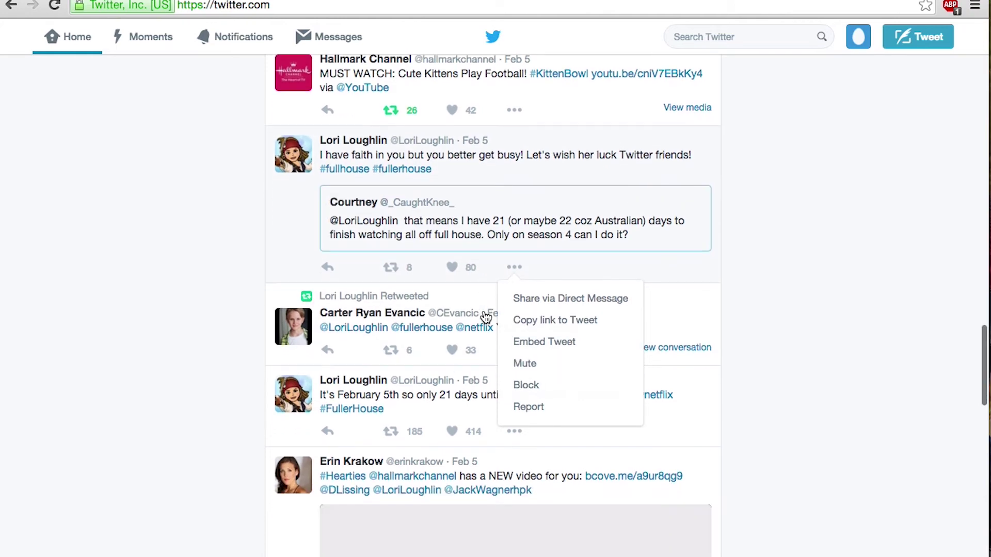
{"action": "left_click", "coordinate": [452, 267]}
{"action": "scroll", "coordinate": [498, 290], "scroll_direction": "down", "scroll_amount": 2}
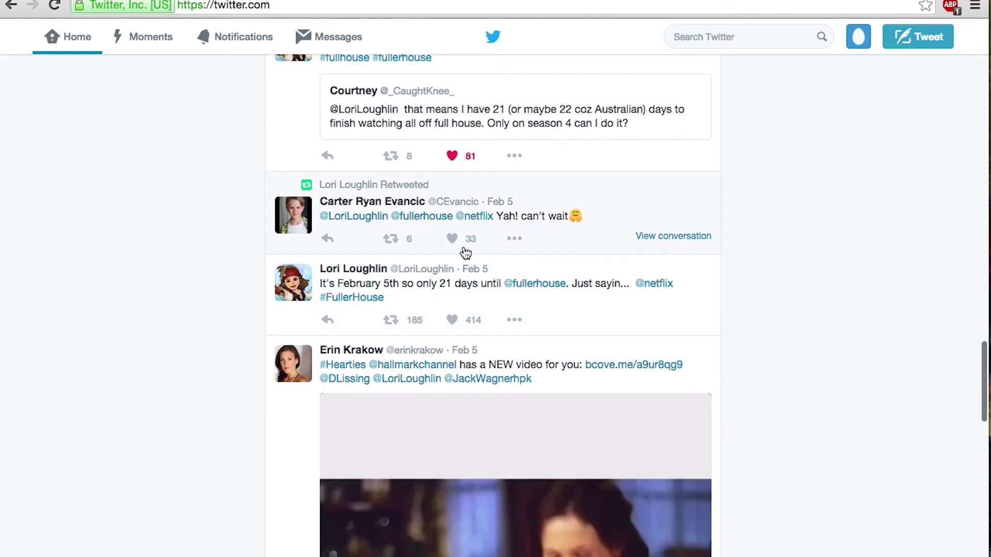
{"action": "left_click", "coordinate": [449, 241]}
{"action": "scroll", "coordinate": [449, 245], "scroll_direction": "down", "scroll_amount": 4}
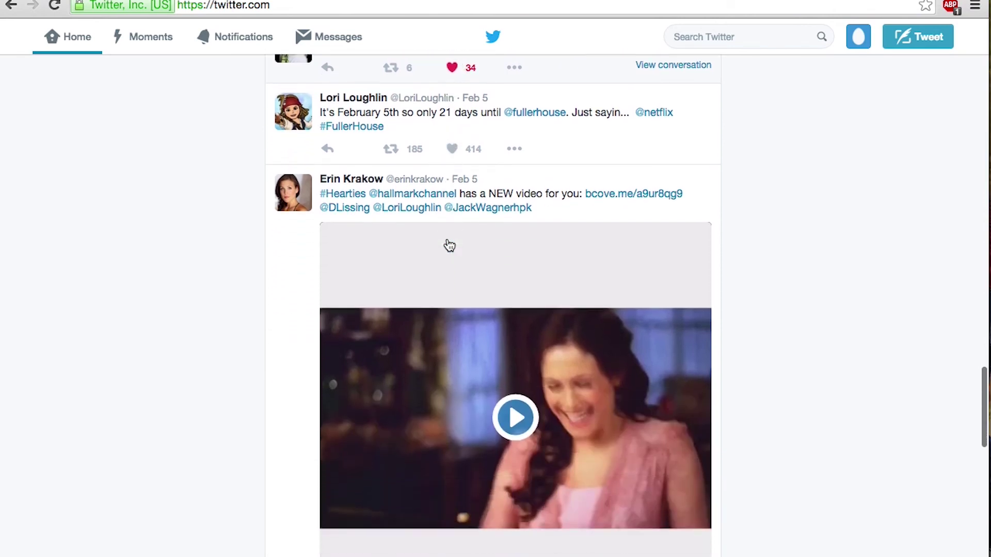
{"action": "scroll", "coordinate": [449, 246], "scroll_direction": "down", "scroll_amount": 10}
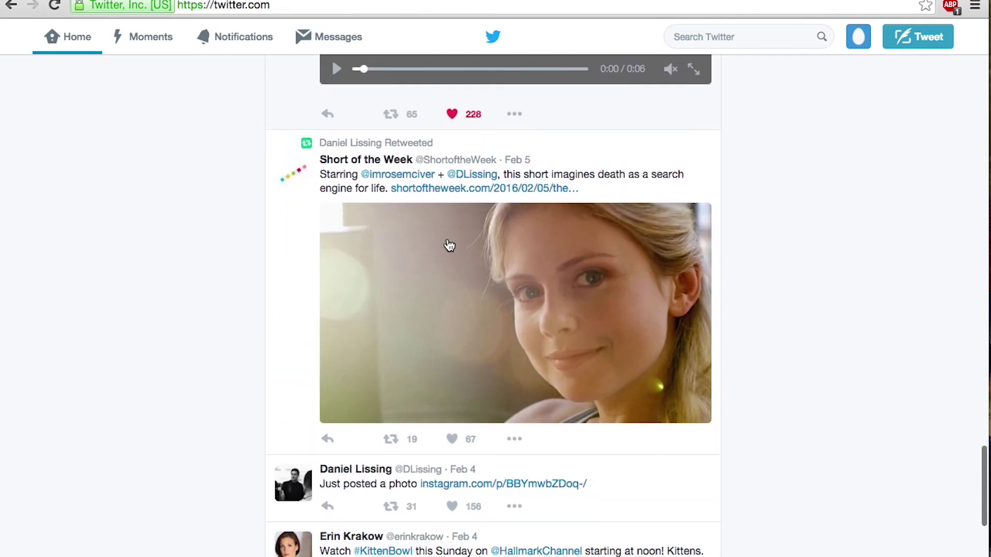
{"action": "mouse_move", "coordinate": [388, 143]}
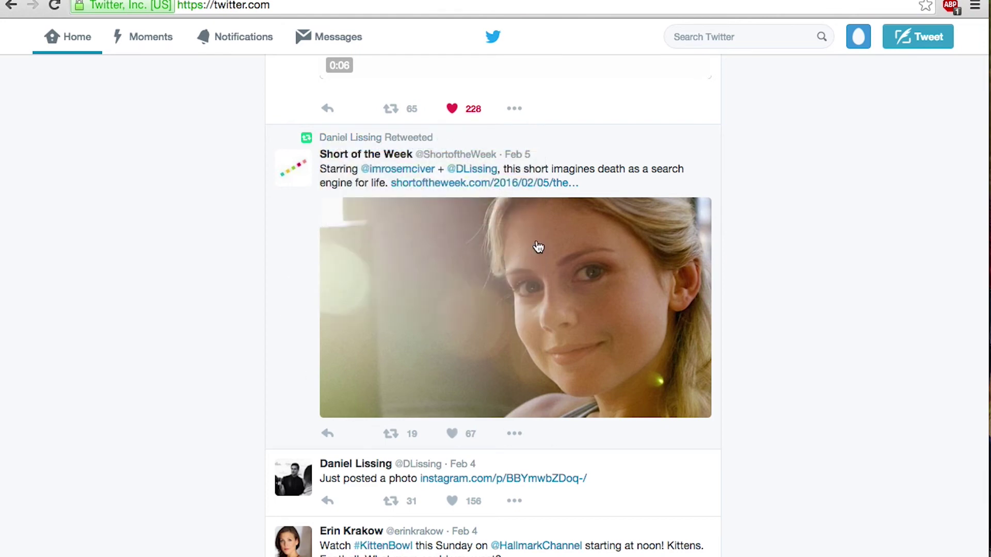
{"action": "scroll", "coordinate": [521, 182], "scroll_direction": "down", "scroll_amount": 8}
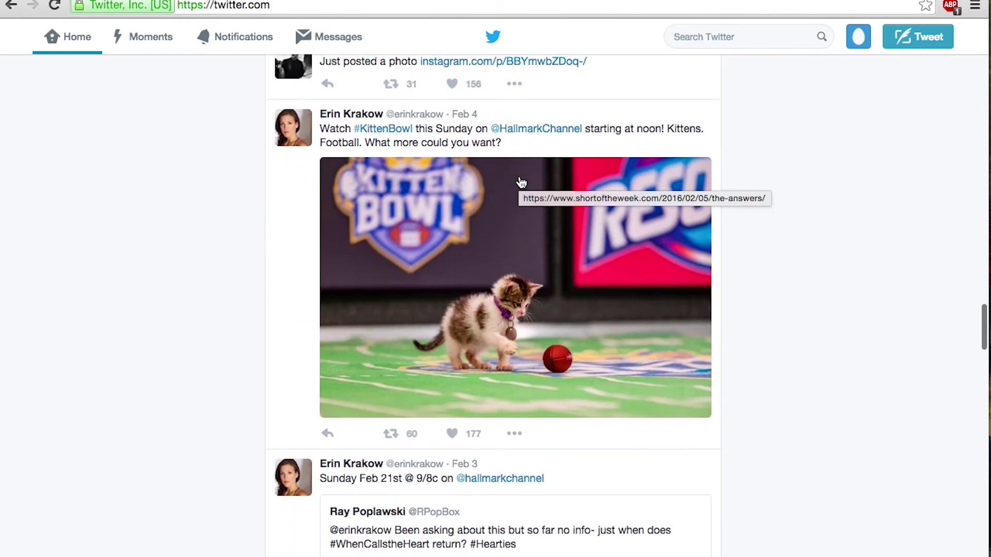
{"action": "scroll", "coordinate": [520, 181], "scroll_direction": "down", "scroll_amount": 6}
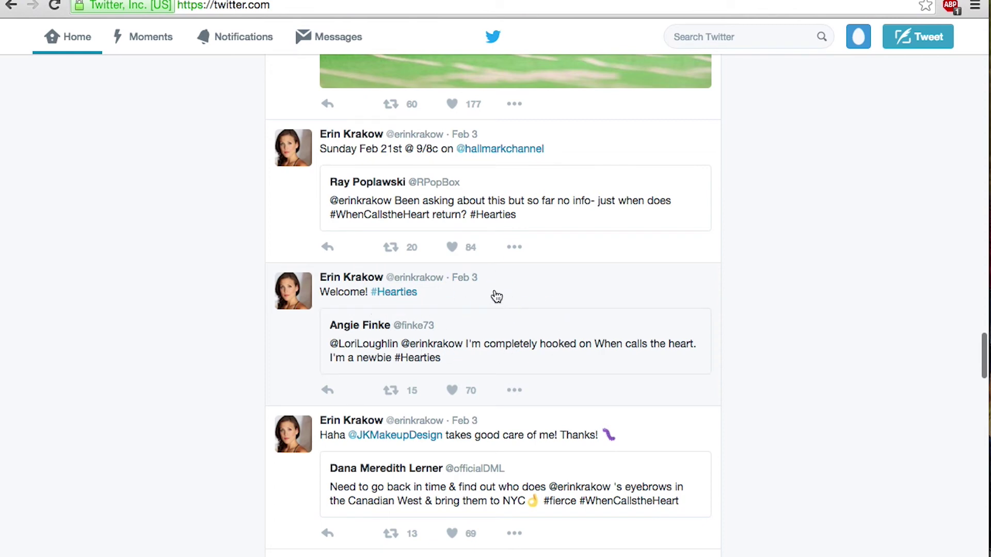
{"action": "scroll", "coordinate": [454, 375], "scroll_direction": "down", "scroll_amount": 3}
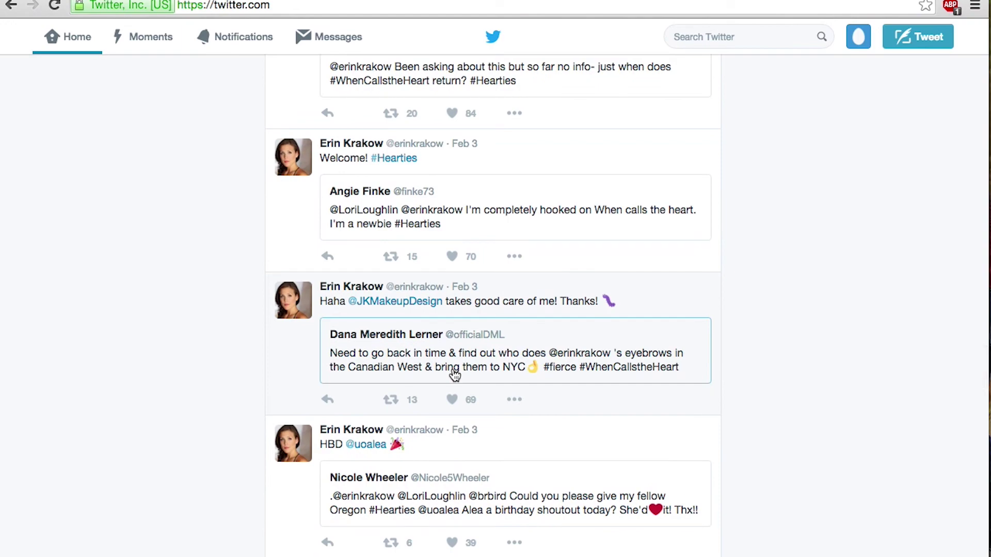
{"action": "scroll", "coordinate": [454, 375], "scroll_direction": "up", "scroll_amount": 3}
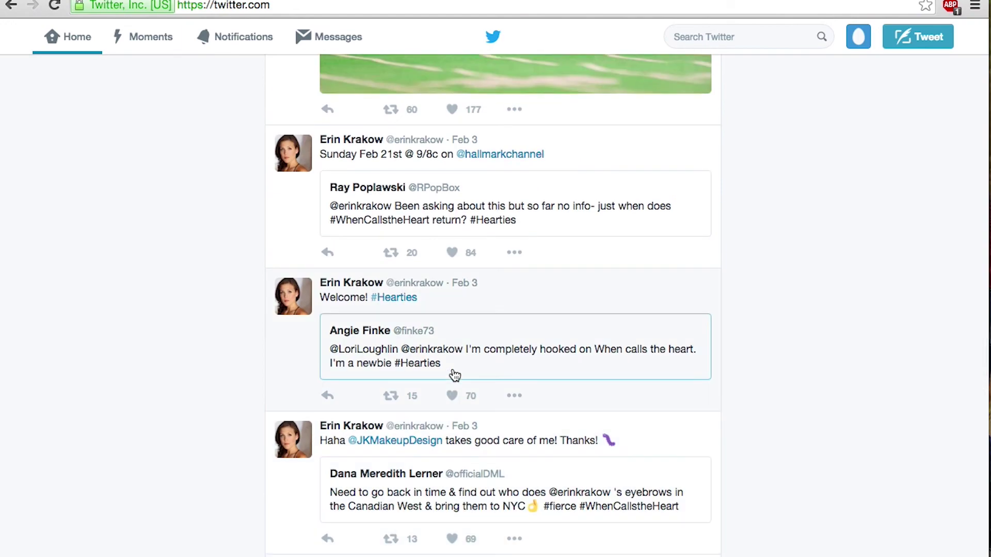
{"action": "scroll", "coordinate": [454, 375], "scroll_direction": "up", "scroll_amount": 15}
{"action": "scroll", "coordinate": [454, 375], "scroll_direction": "up", "scroll_amount": 10}
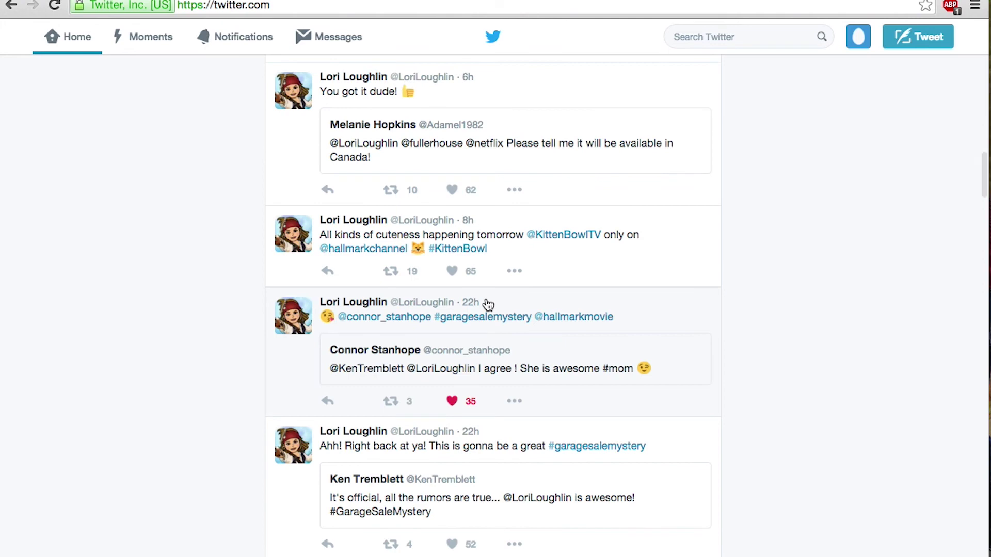
{"action": "left_click", "coordinate": [695, 39]}
{"action": "type", "text": "When"}
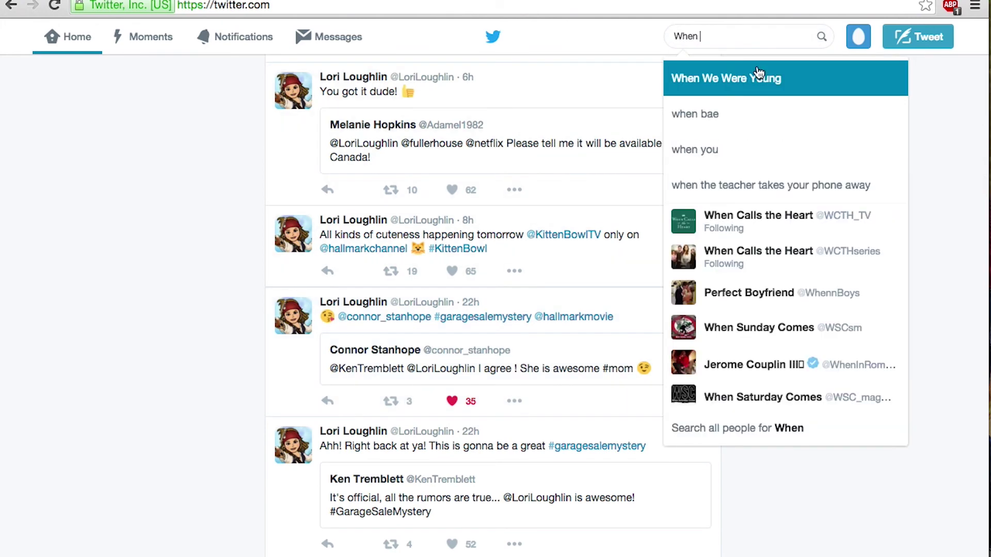
{"action": "left_click", "coordinate": [745, 216]}
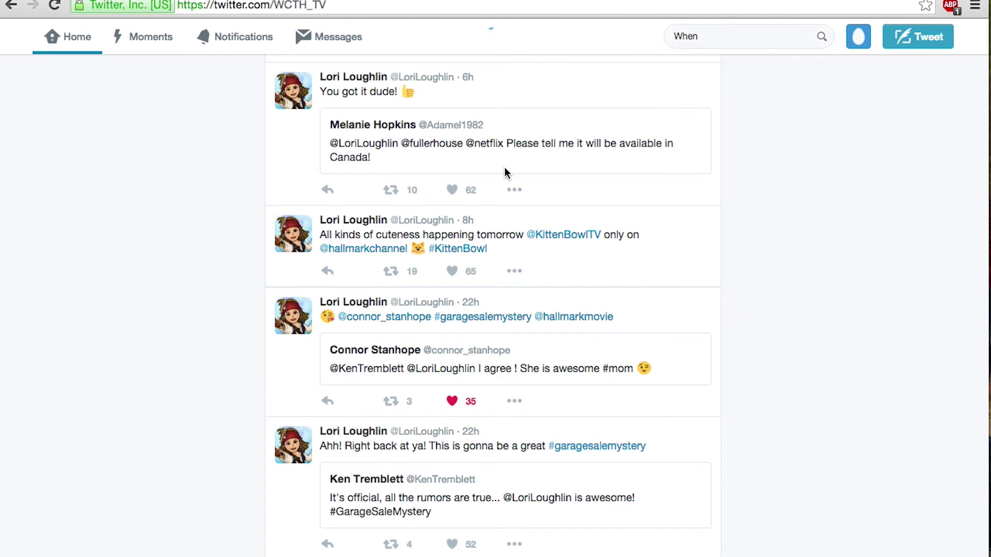
Follow the When Calls the Heart account from its profile
{"action": "scroll", "coordinate": [428, 222], "scroll_direction": "down", "scroll_amount": 2}
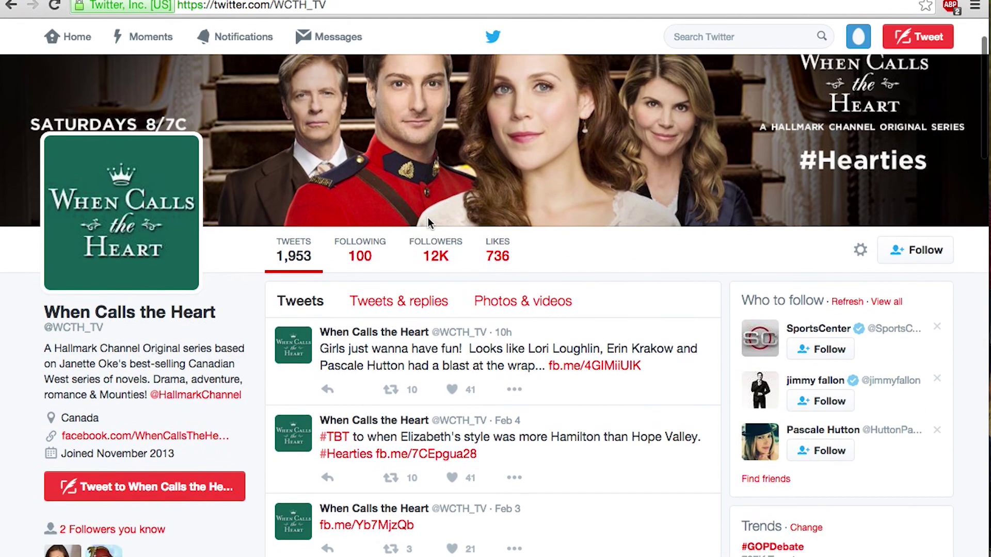
{"action": "scroll", "coordinate": [429, 222], "scroll_direction": "down", "scroll_amount": 2}
{"action": "scroll", "coordinate": [566, 239], "scroll_direction": "up", "scroll_amount": 3}
{"action": "left_click", "coordinate": [907, 325]}
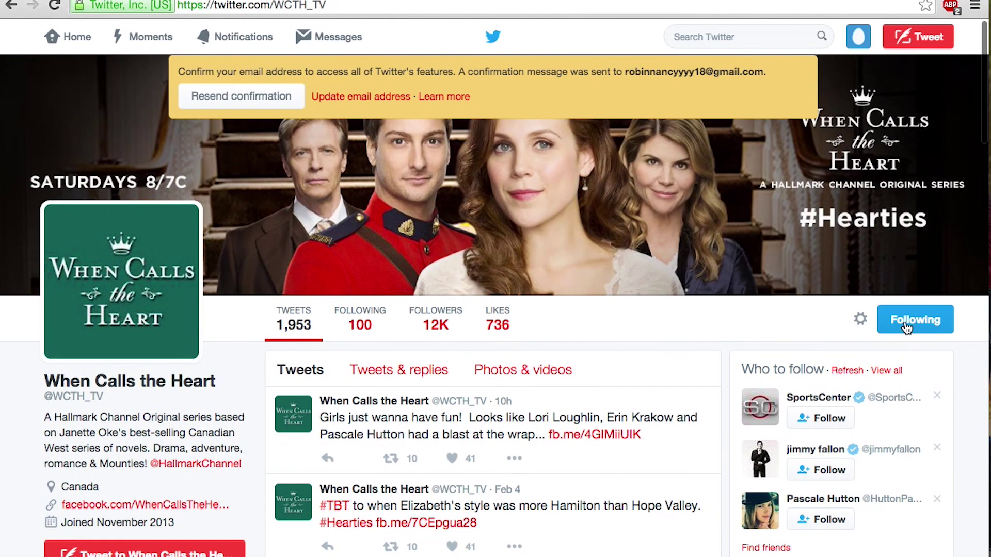
{"action": "left_click", "coordinate": [860, 318]}
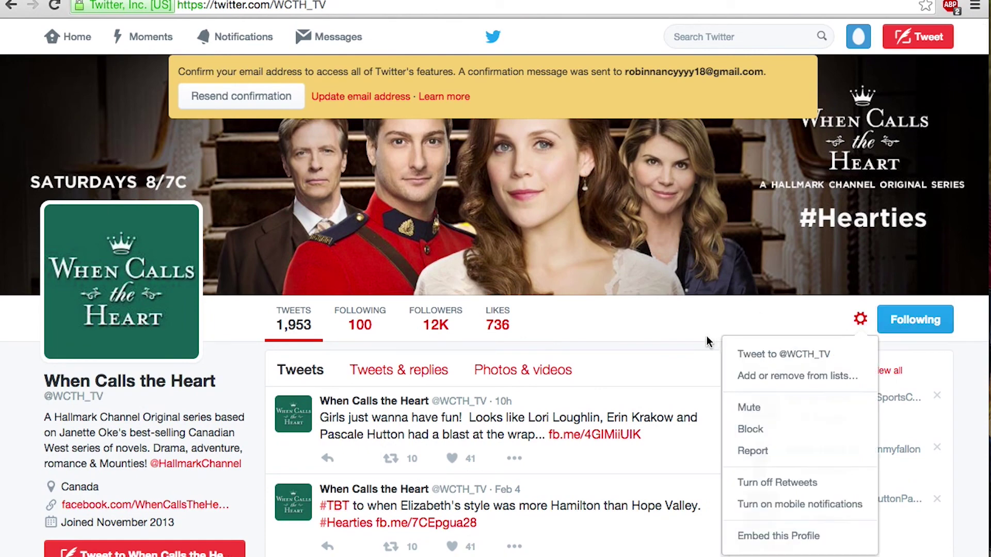
{"action": "scroll", "coordinate": [651, 315], "scroll_direction": "down", "scroll_amount": 2}
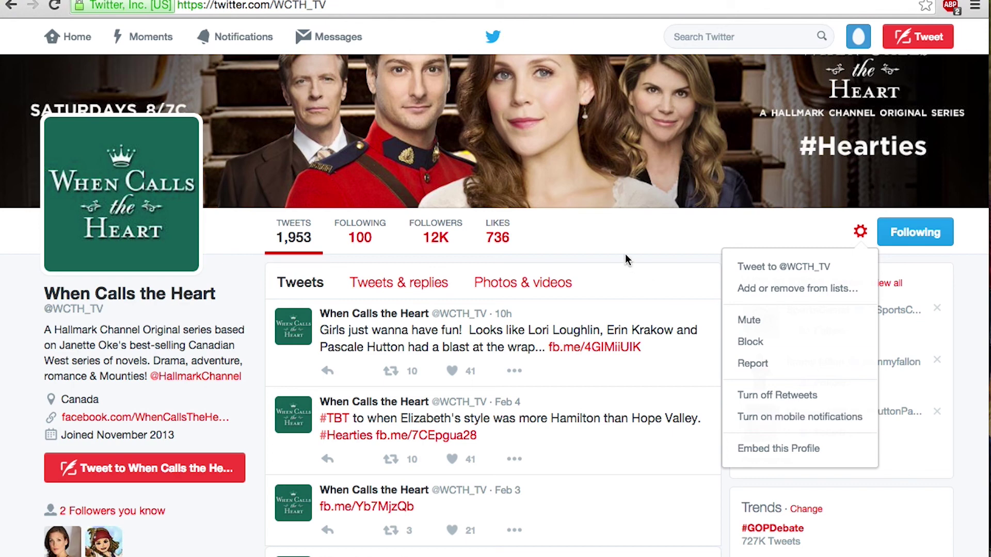
Close the profile options menu without choosing anything and browse When Calls the Heart's tweets
{"action": "left_click", "coordinate": [622, 238]}
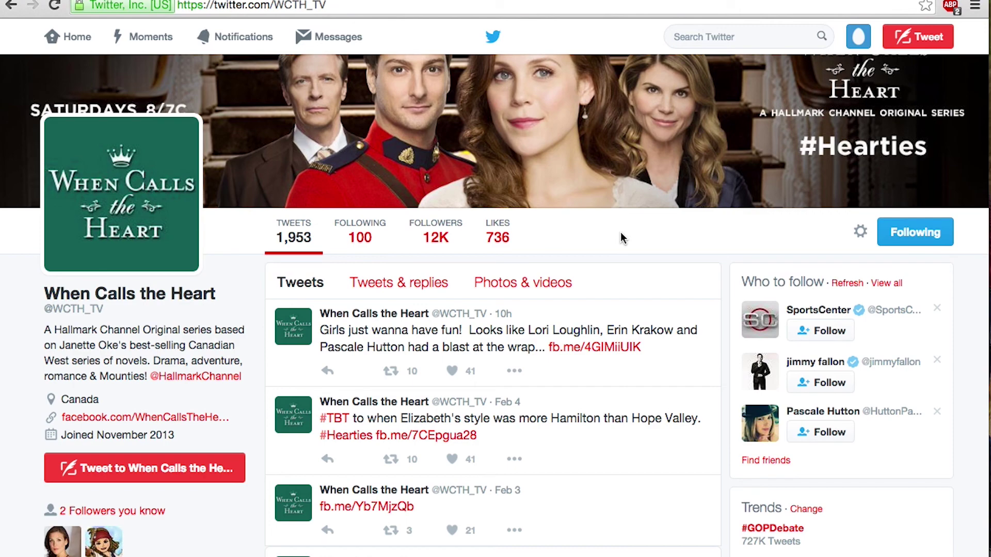
{"action": "scroll", "coordinate": [623, 237], "scroll_direction": "down", "scroll_amount": 3}
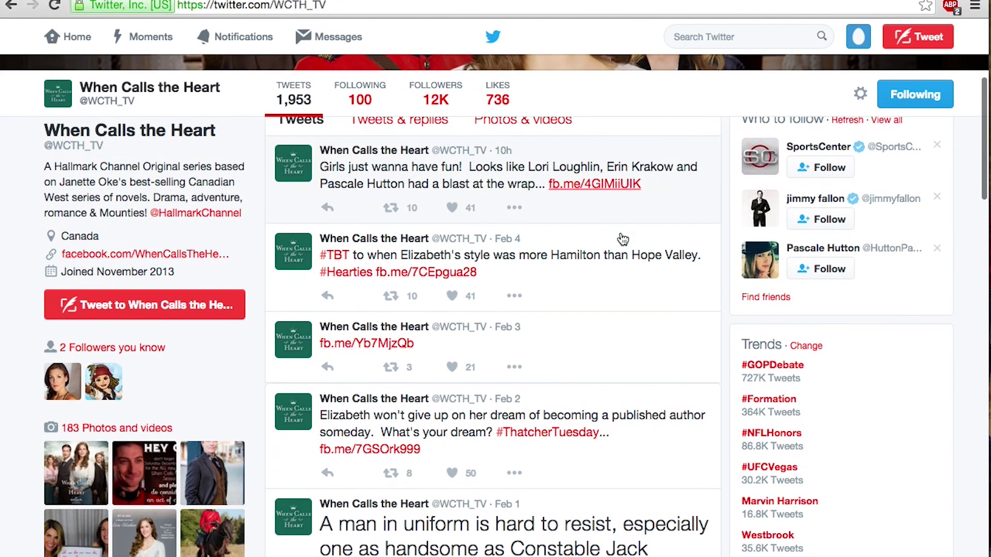
{"action": "scroll", "coordinate": [622, 237], "scroll_direction": "down", "scroll_amount": 3}
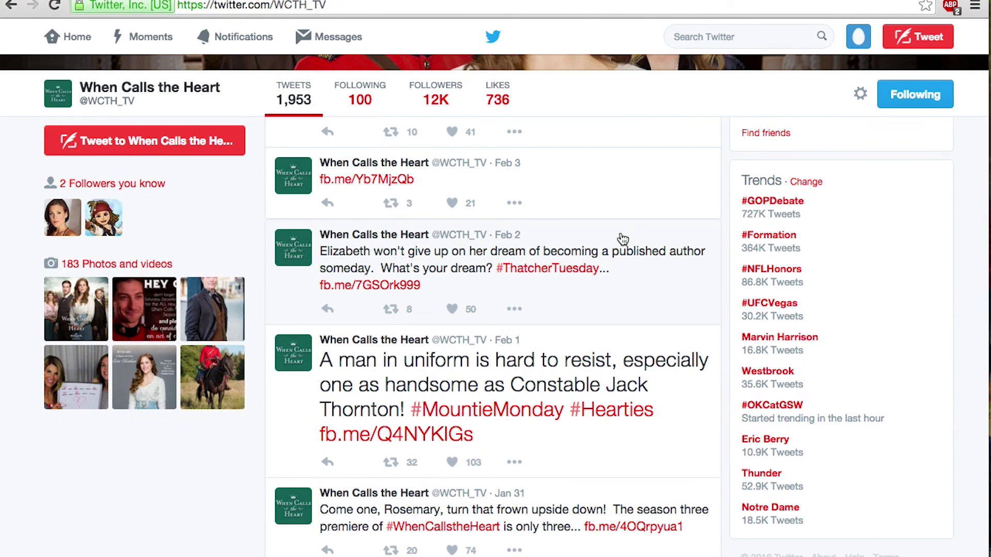
{"action": "scroll", "coordinate": [623, 238], "scroll_direction": "down", "scroll_amount": 1}
{"action": "scroll", "coordinate": [728, 131], "scroll_direction": "up", "scroll_amount": 5}
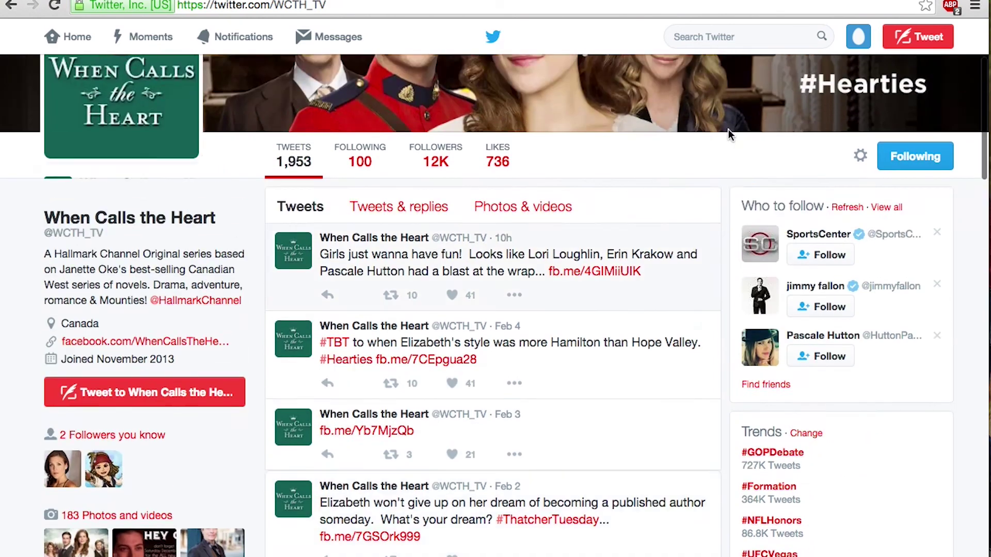
{"action": "left_click", "coordinate": [858, 36]}
Go to your own profile and view its kitten retweet, 'Super cute!' quote tweet and Sunday tweet
{"action": "left_click", "coordinate": [828, 88]}
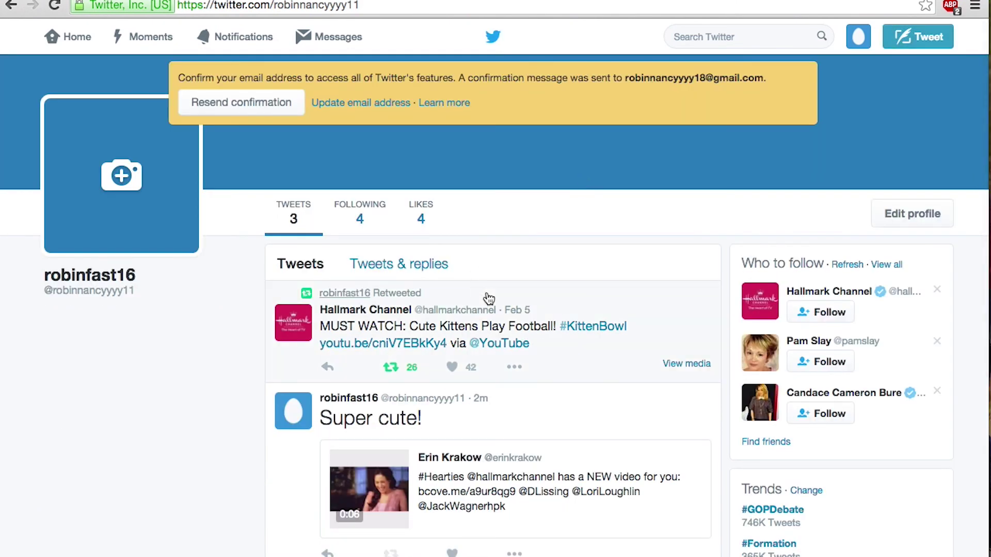
{"action": "scroll", "coordinate": [488, 298], "scroll_direction": "down", "scroll_amount": 2}
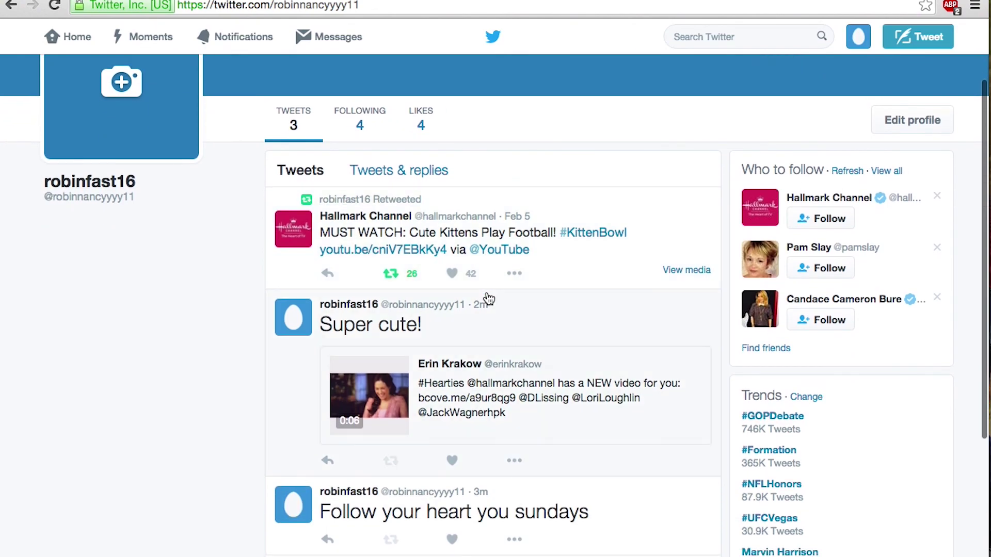